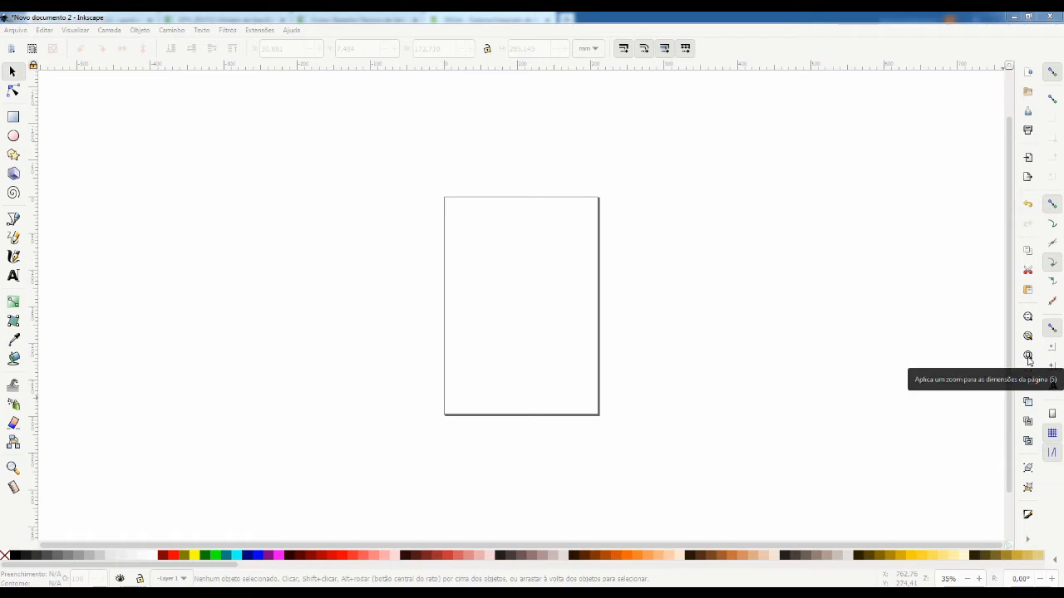
Zoom in on an area at the page's left edge and fit the whole page back in view
click(1028, 358)
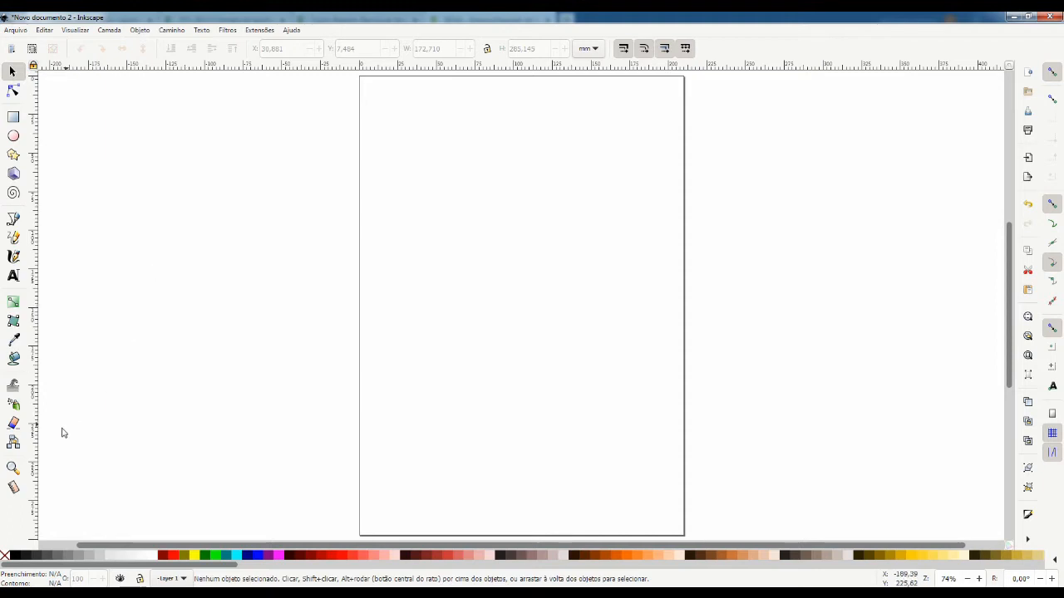
click(13, 470)
drag(249, 169, 465, 318)
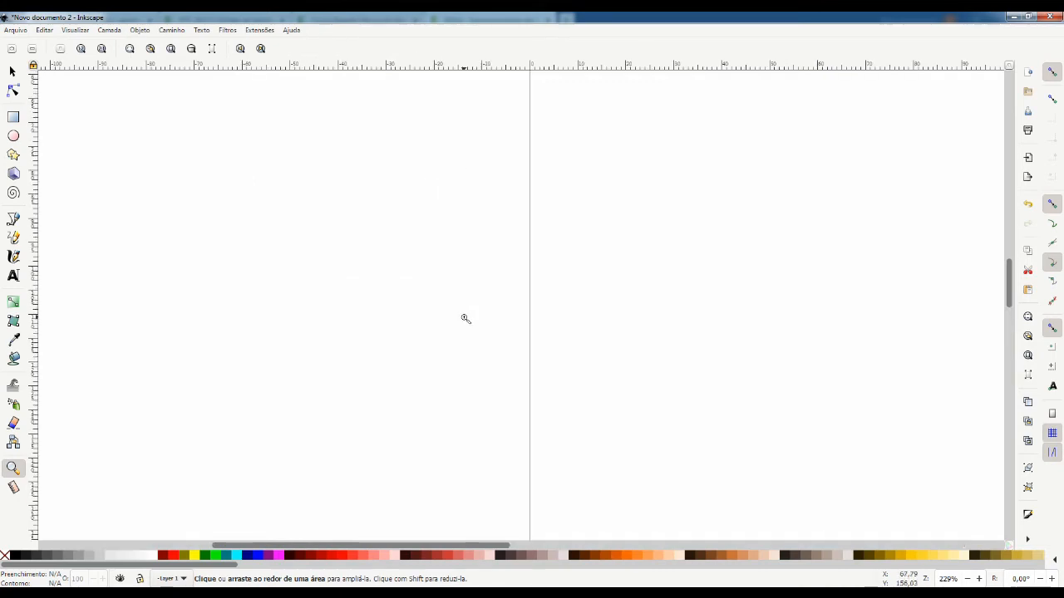
click(1028, 355)
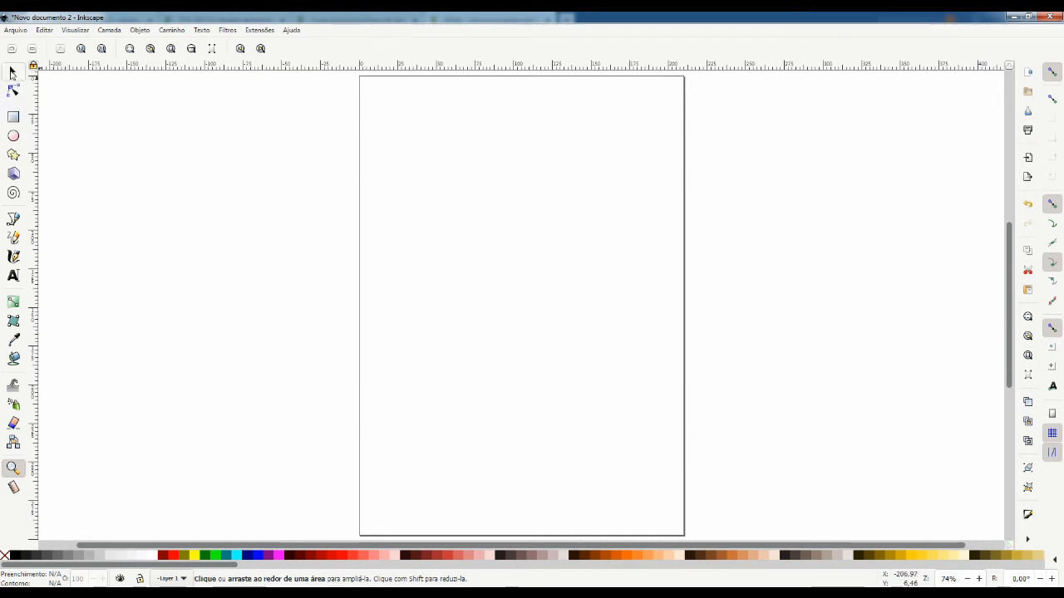
click(12, 73)
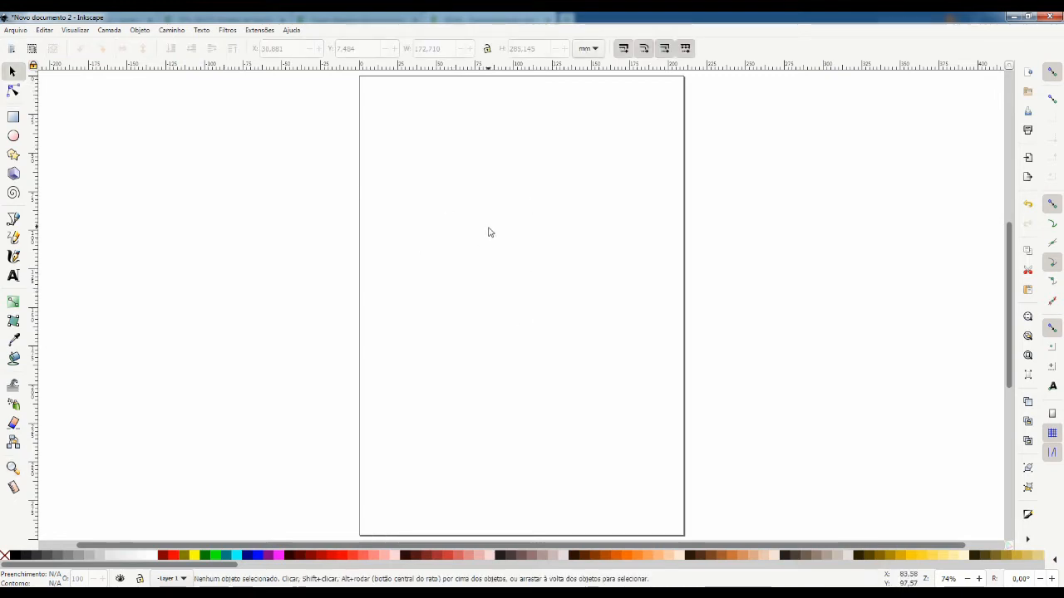
Draw a closed zigzag shape with 11 straight segments, about 167 × 164 mm, across the upper half of the page with the Bézier pen
click(13, 92)
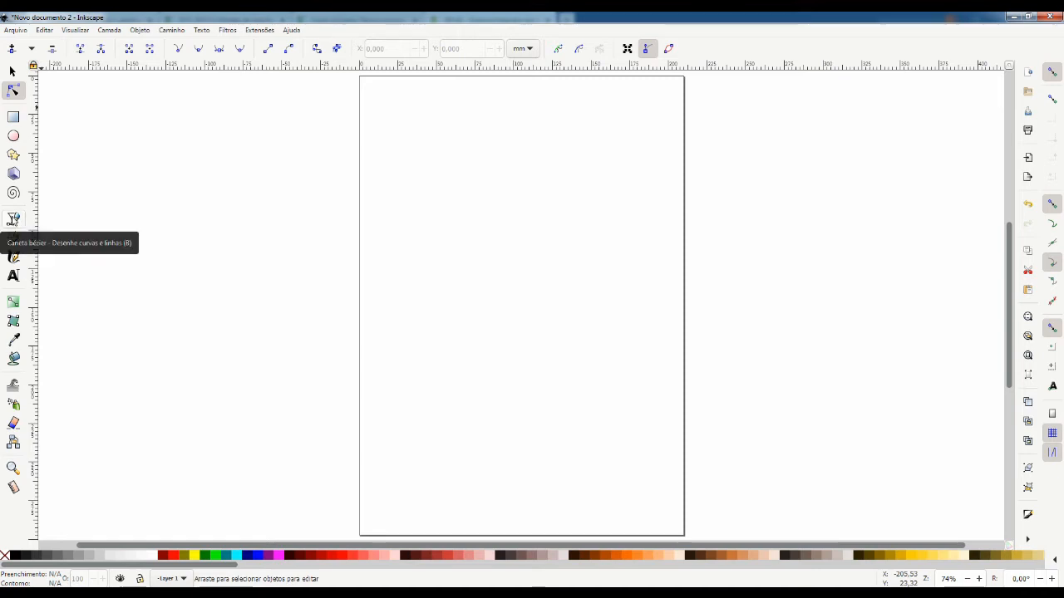
click(13, 220)
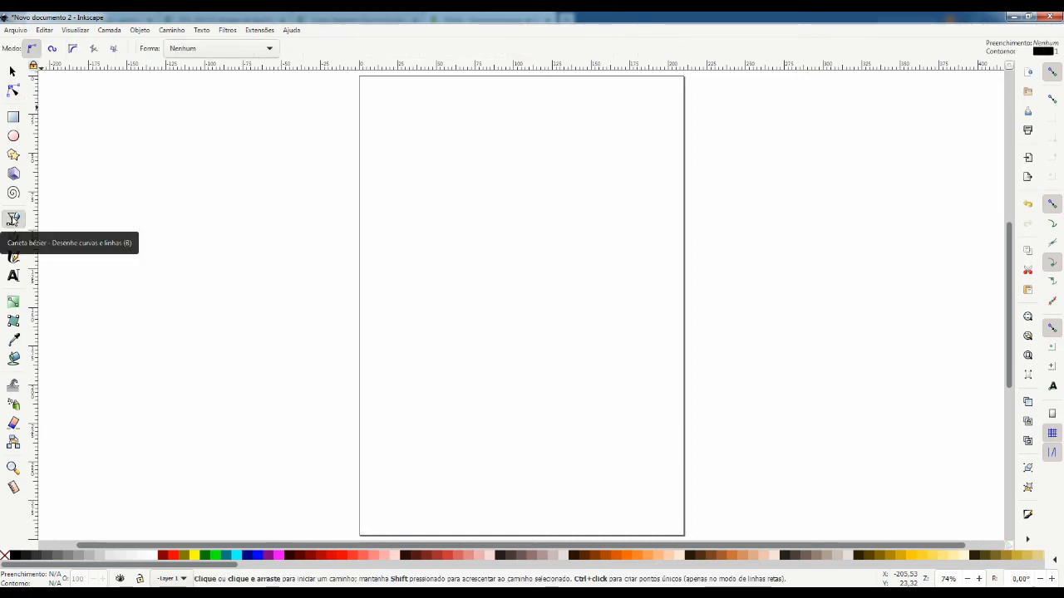
click(398, 112)
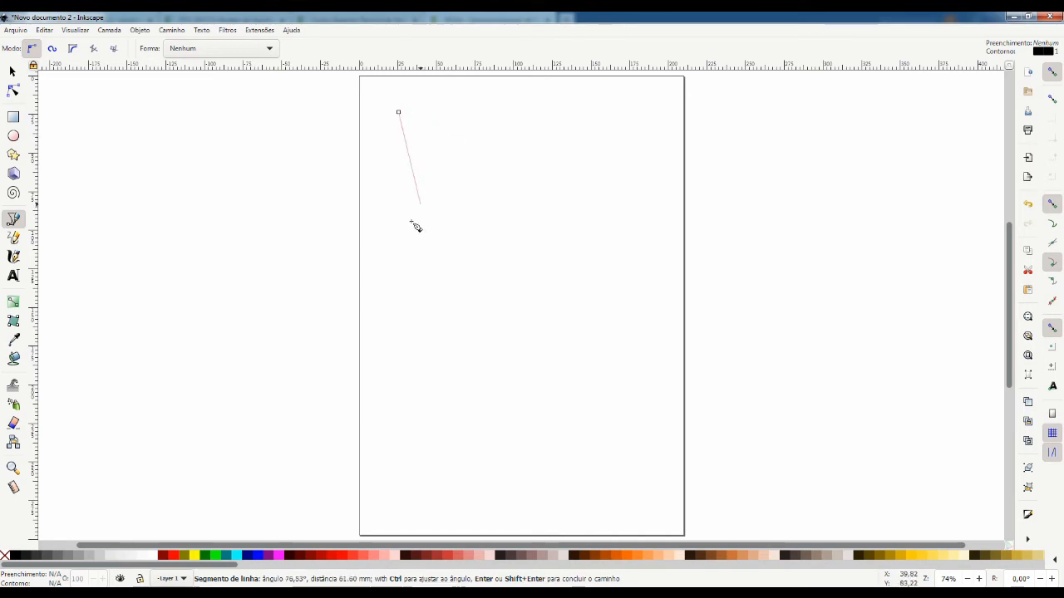
click(412, 283)
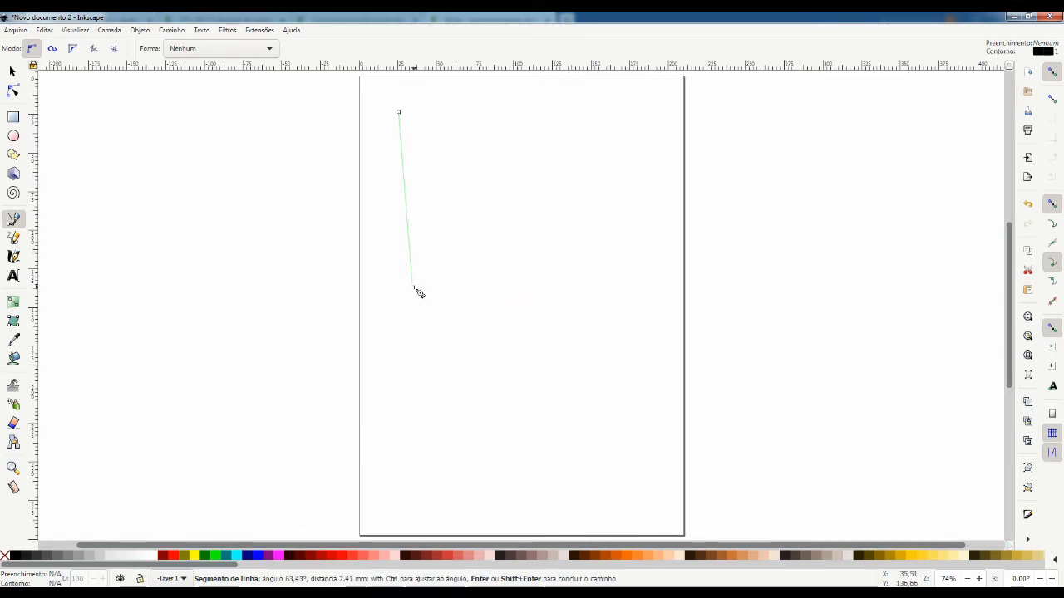
click(445, 181)
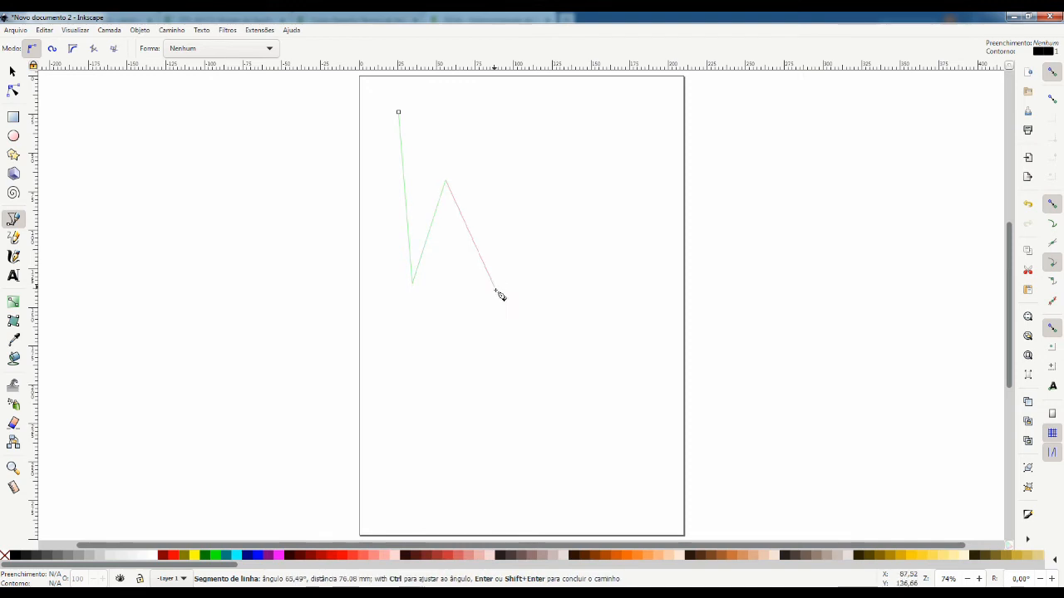
click(496, 290)
click(559, 166)
click(619, 346)
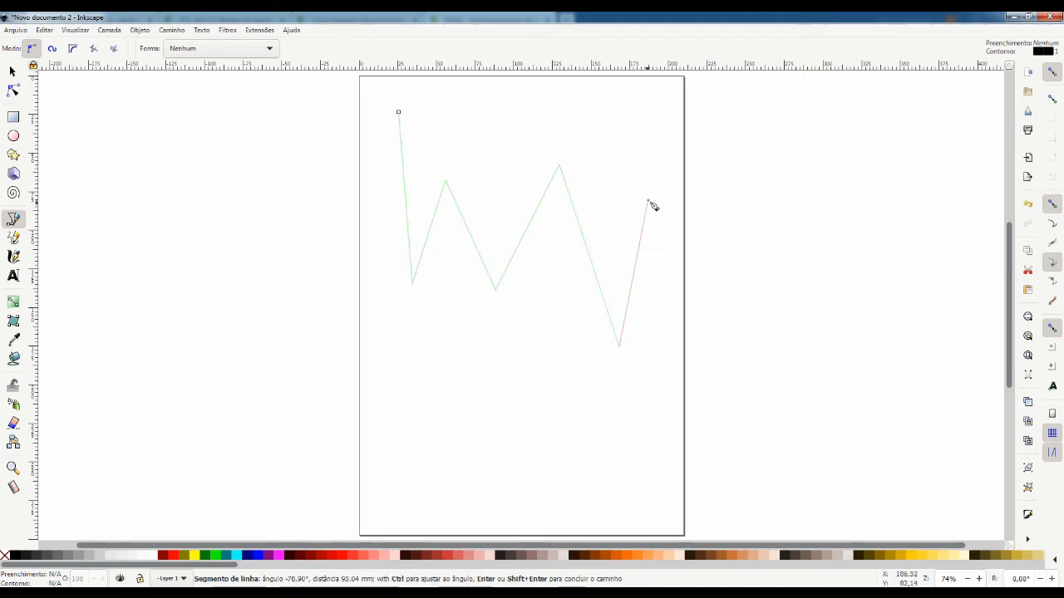
click(656, 135)
click(580, 101)
click(506, 155)
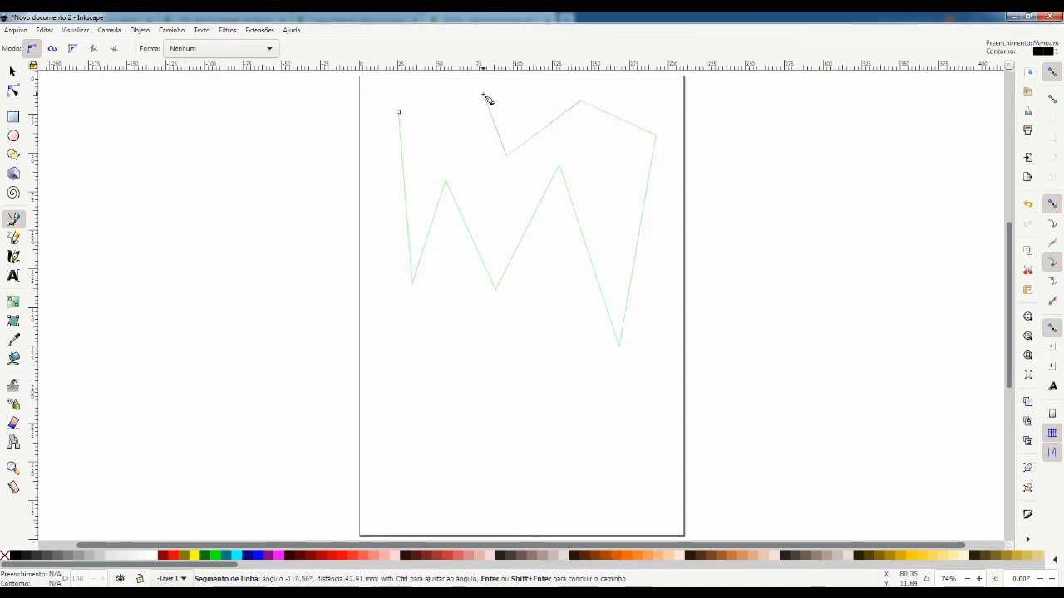
click(483, 95)
click(439, 126)
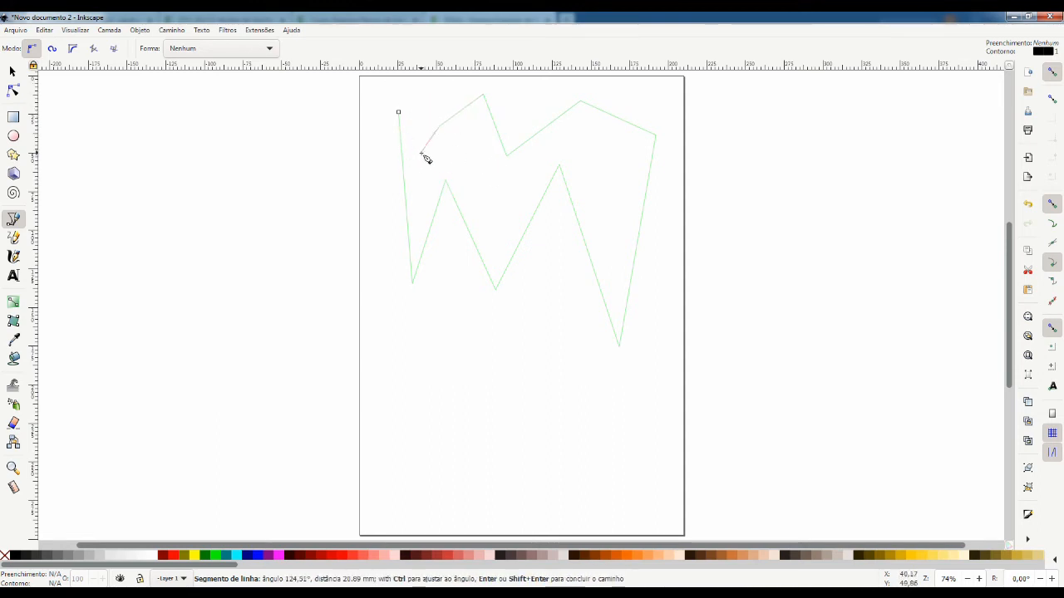
click(399, 113)
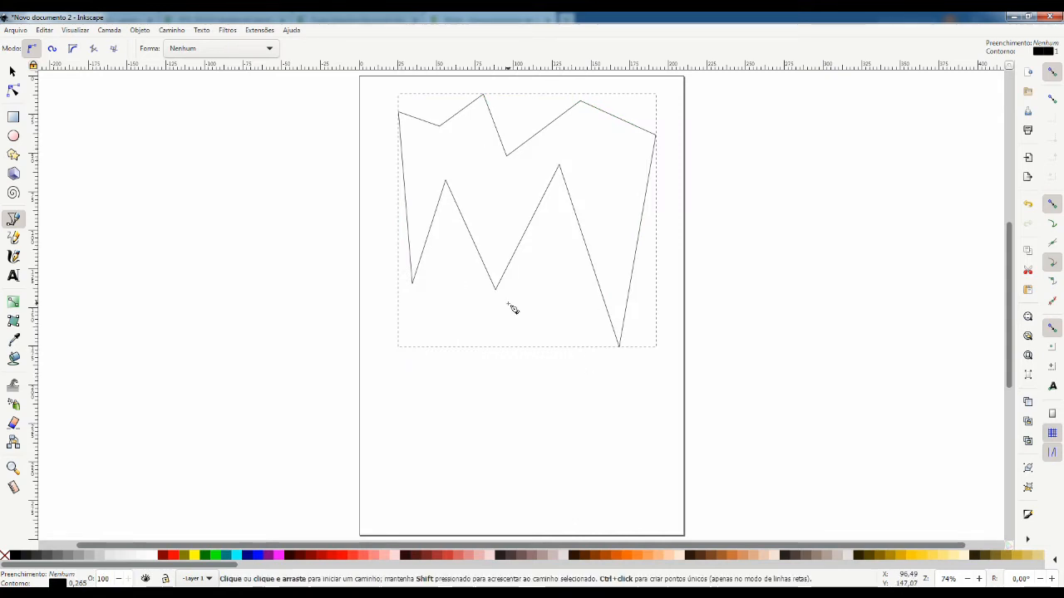
Draw an open, hook-shaped path with eight nodes and straight segments below the large closed shape
click(451, 396)
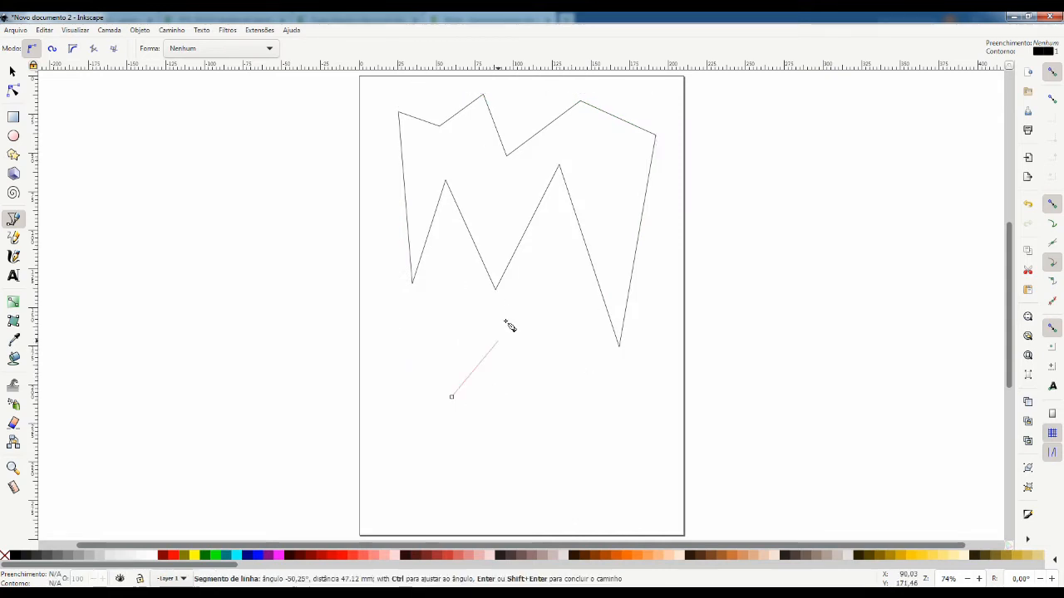
click(509, 307)
click(560, 376)
click(548, 442)
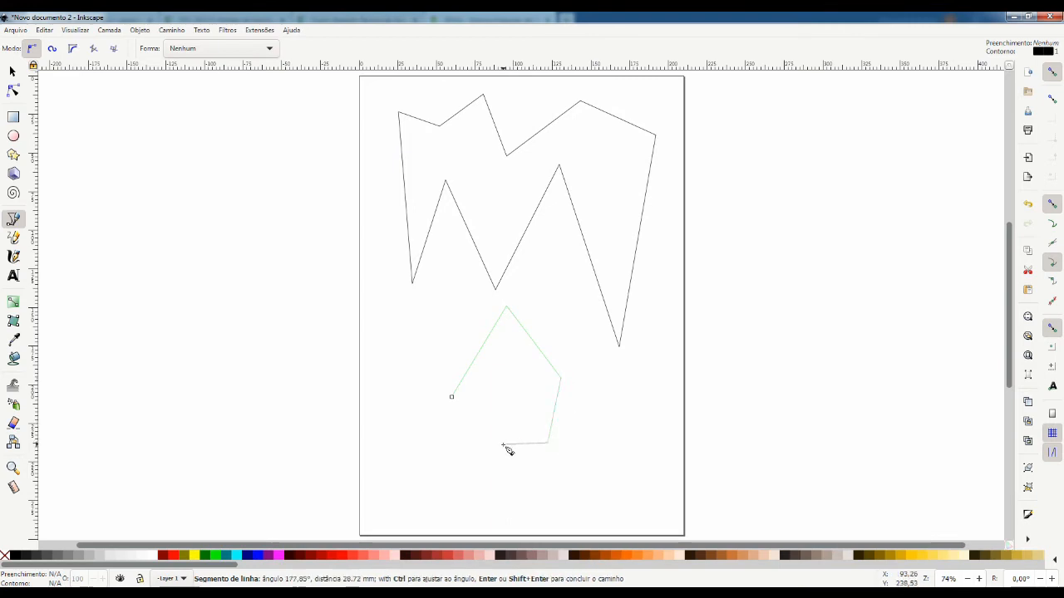
click(504, 444)
click(529, 383)
click(507, 361)
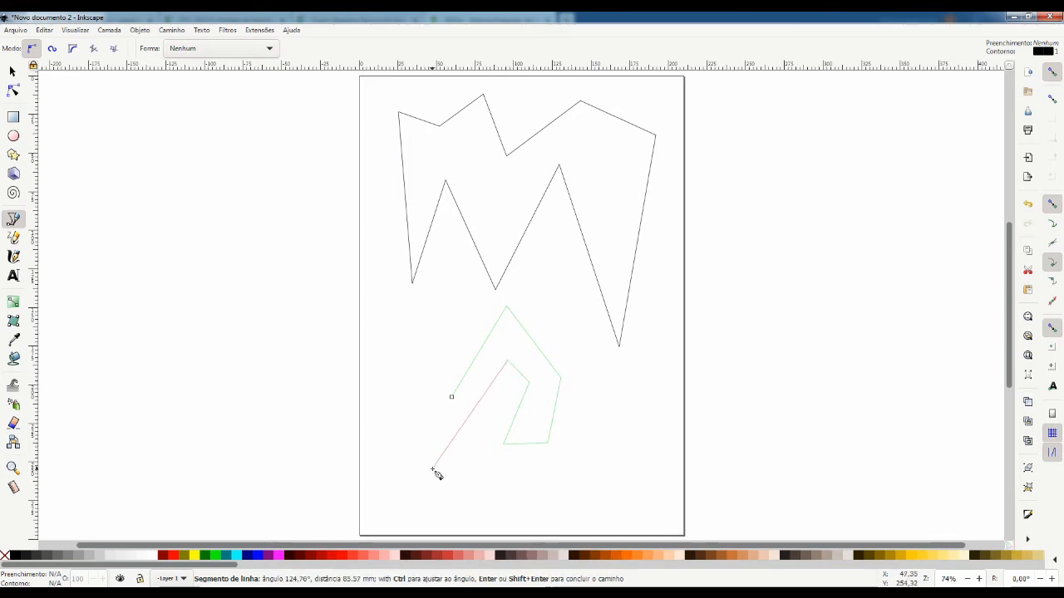
click(431, 468)
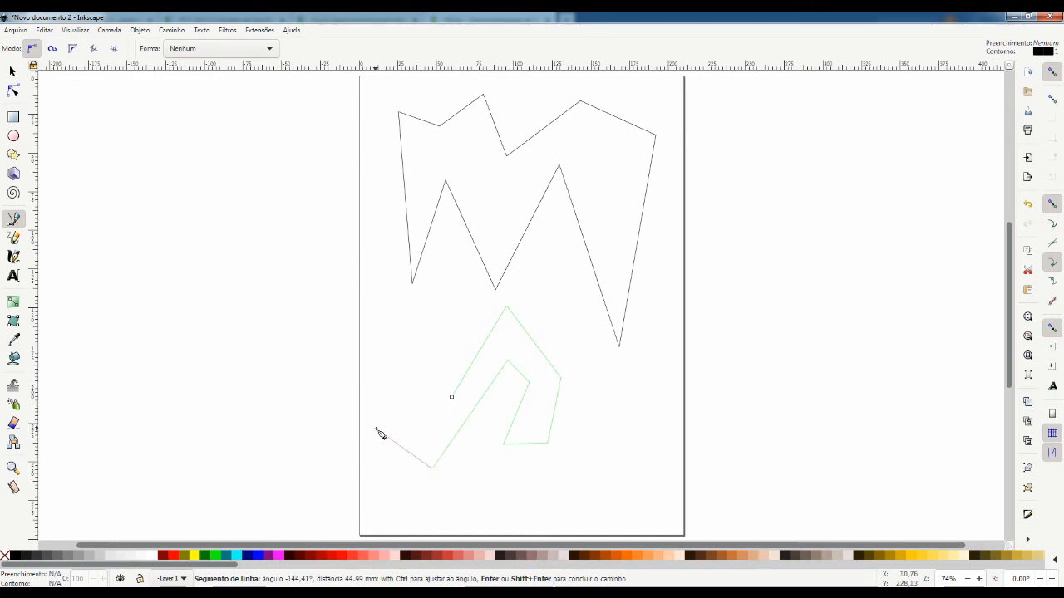
key(Return)
key(Escape)
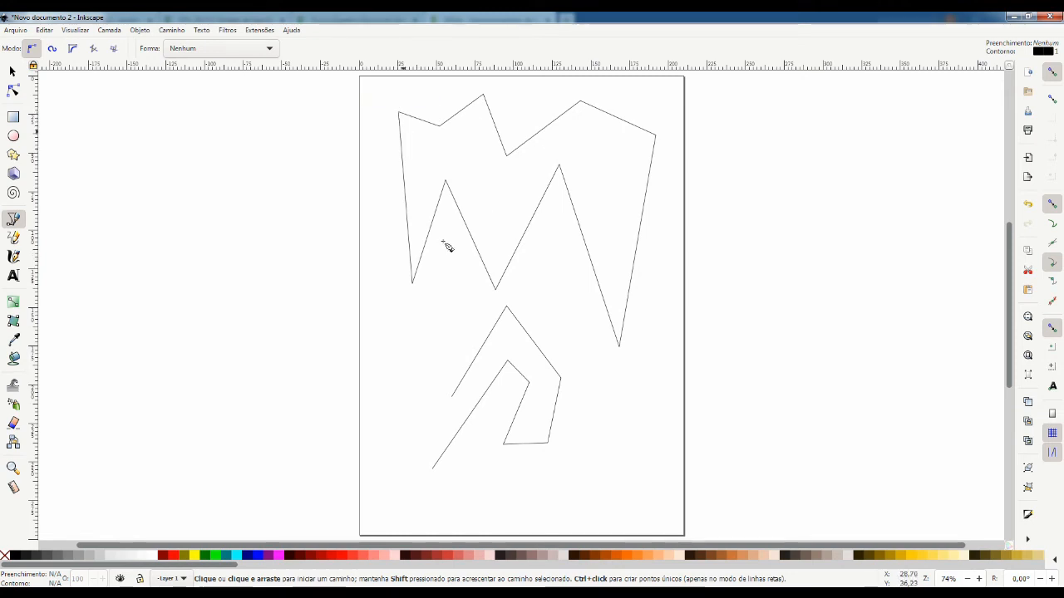
Draw an open five-node zigzag path, about 39 × 48 mm, beside the hook-shaped path near the page's left edge, and deselect it
click(392, 399)
click(394, 329)
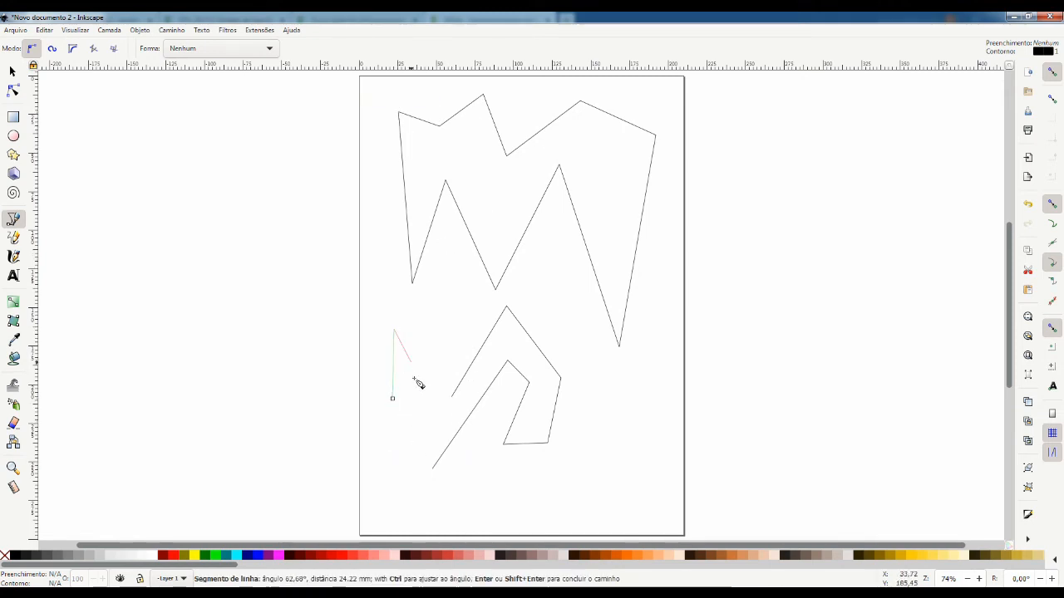
click(416, 381)
click(424, 326)
click(452, 339)
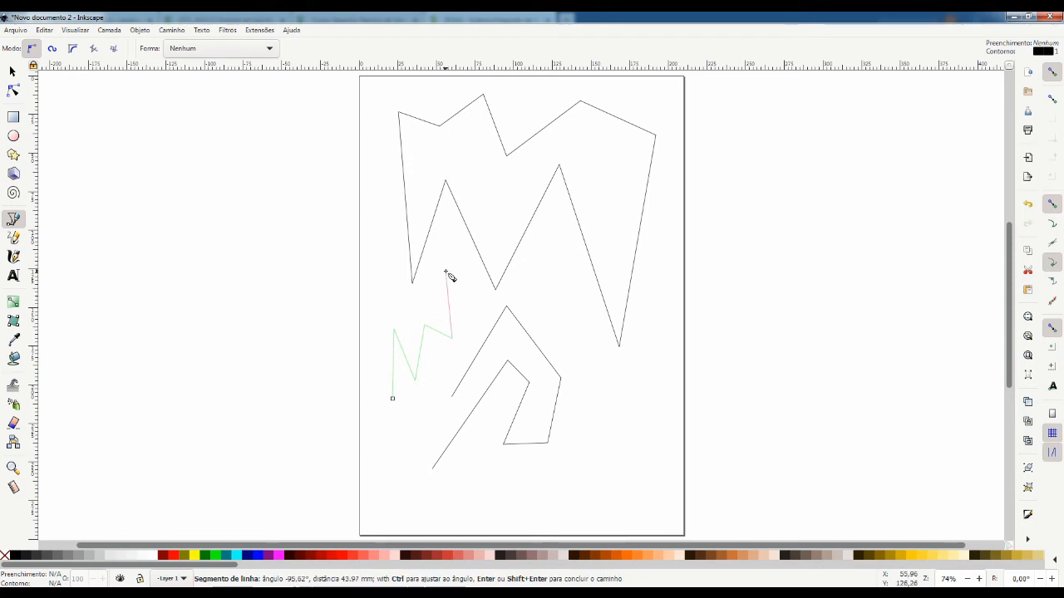
key(Return)
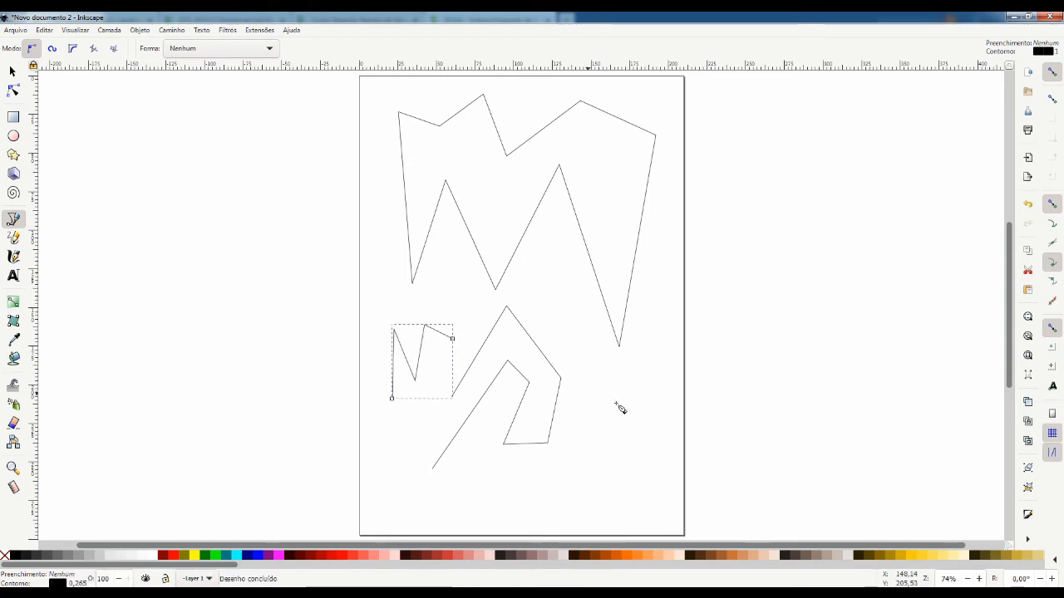
click(13, 72)
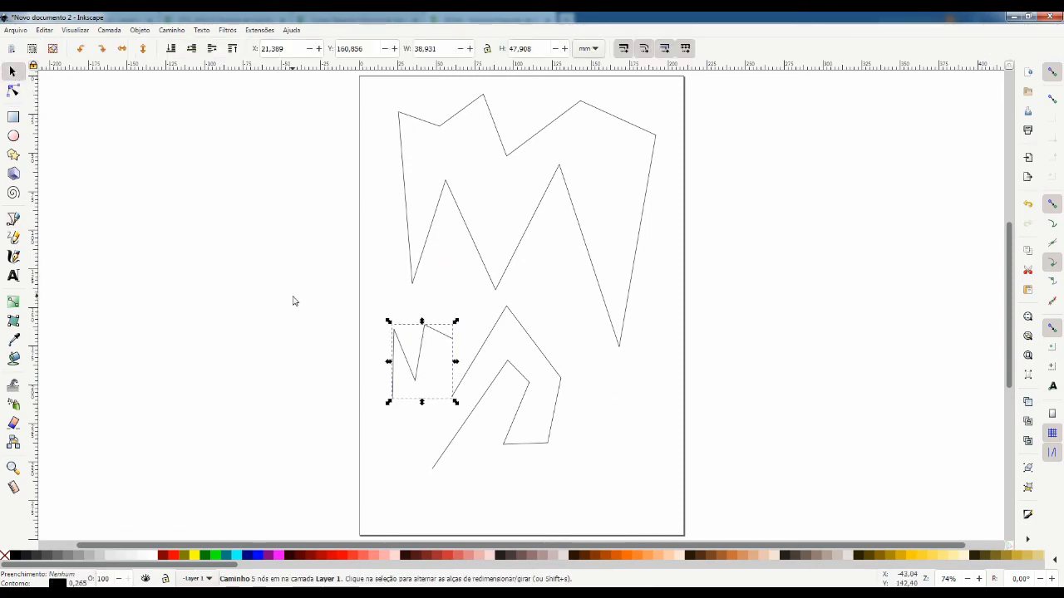
click(375, 350)
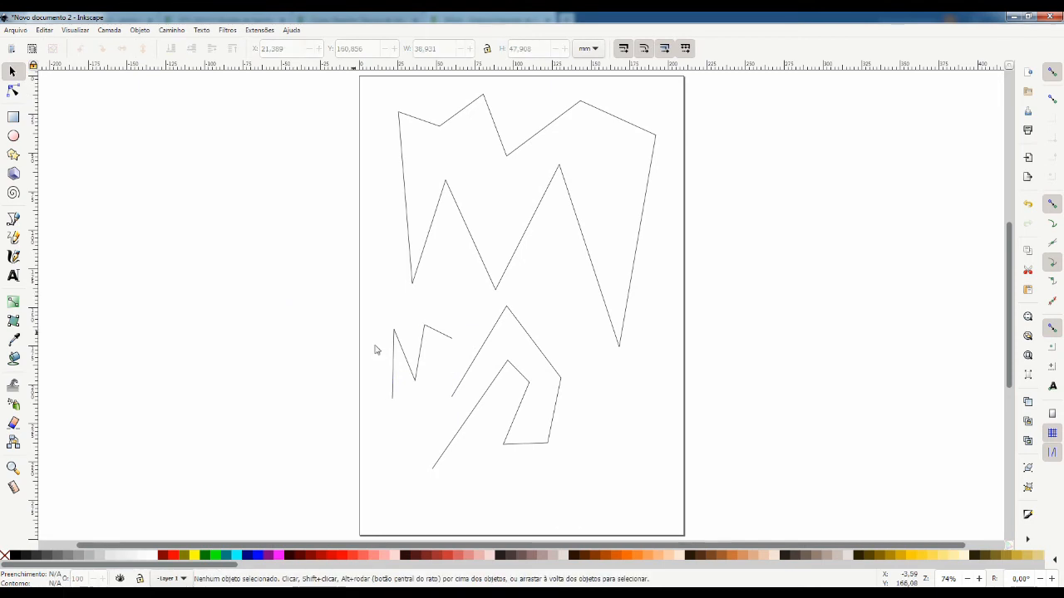
Reshape the small zigzag path by moving its nodes, placing the right end node at about X 60.3, Y 178.6 mm
click(12, 90)
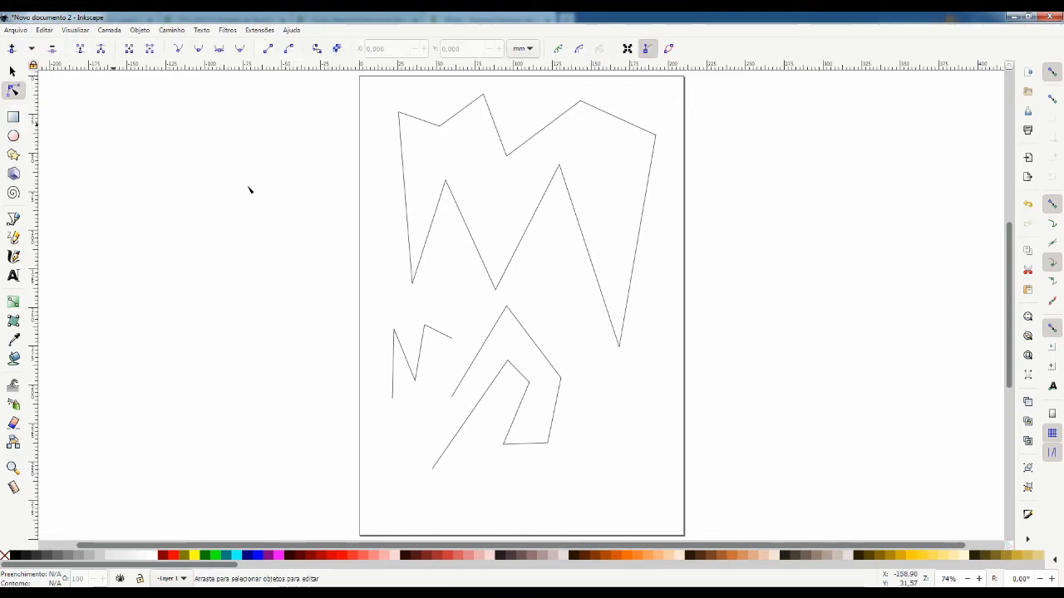
click(441, 335)
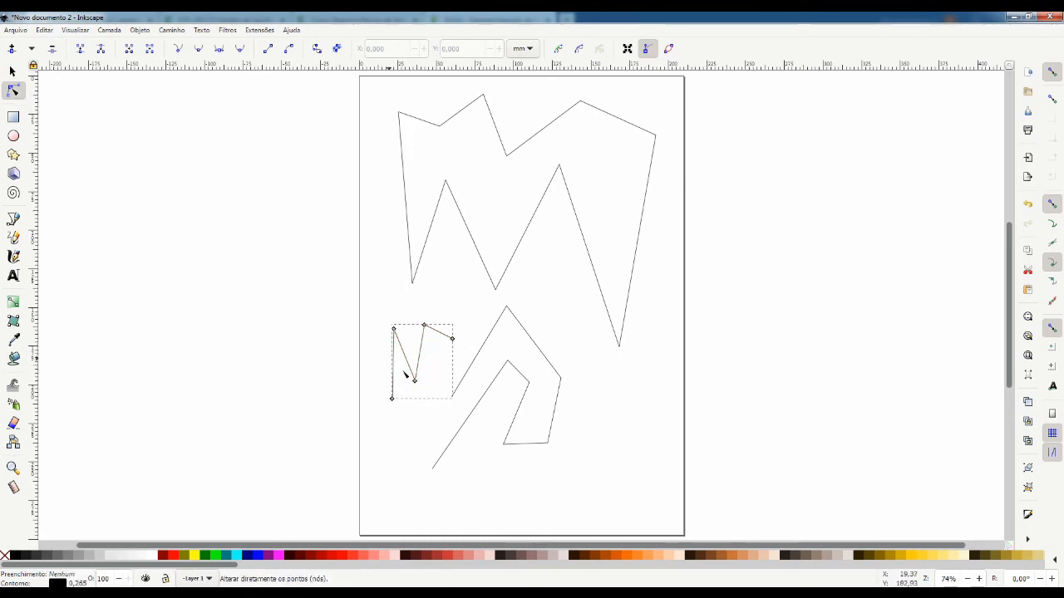
drag(415, 379, 422, 306)
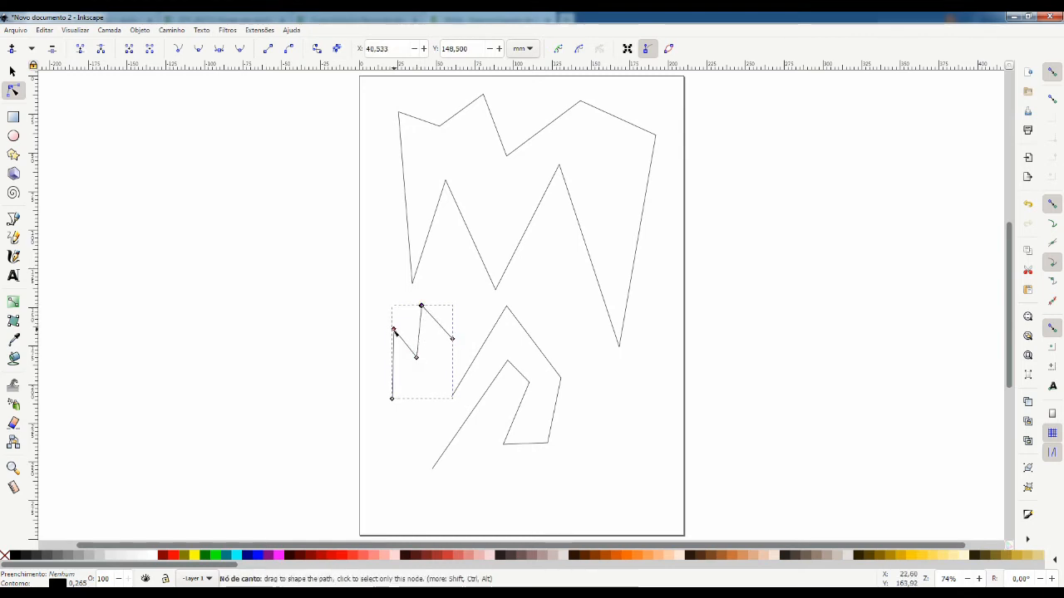
drag(394, 330, 380, 330)
drag(392, 400, 405, 399)
drag(416, 358, 452, 353)
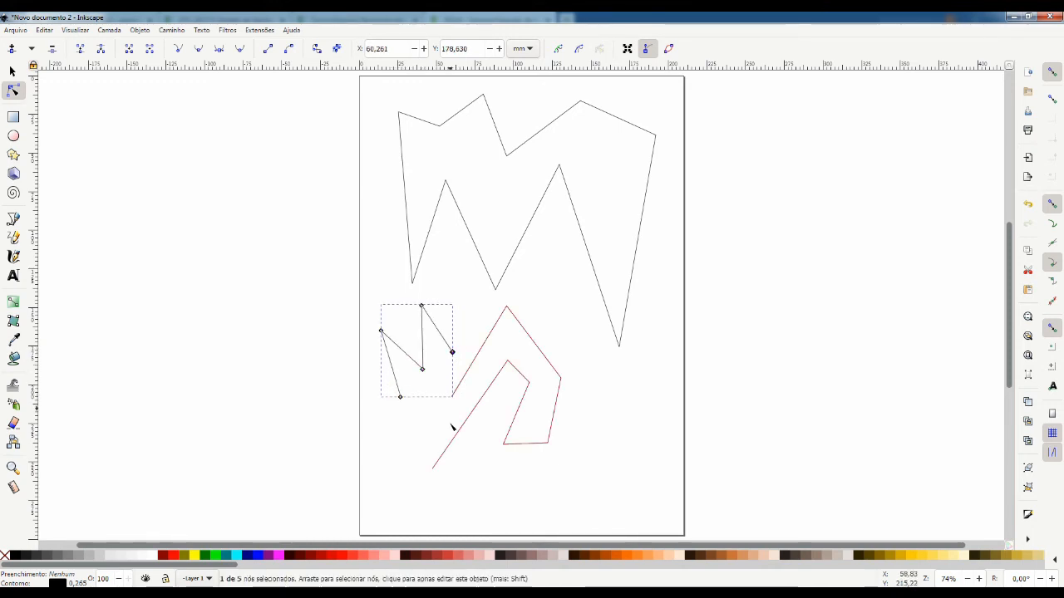
Move the hook-shaped path's lower end node to about X 57.8, Y 262.9 mm, and shift the whole path to about X 75.2, Y 160.8 mm
click(438, 473)
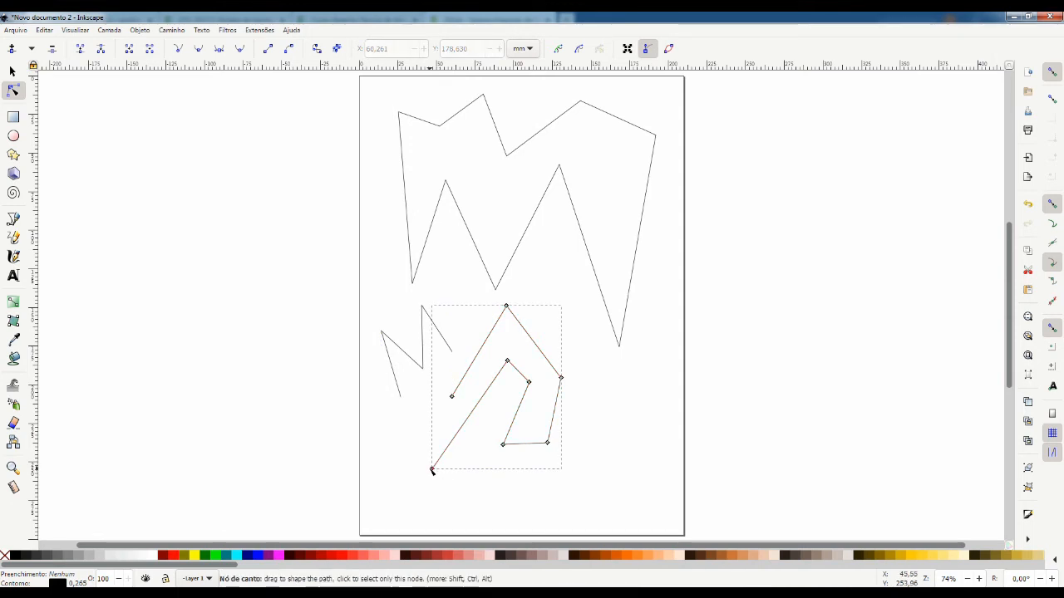
mouse_move(433, 471)
mouse_down()
mouse_move(465, 449)
mouse_move(448, 481)
mouse_up()
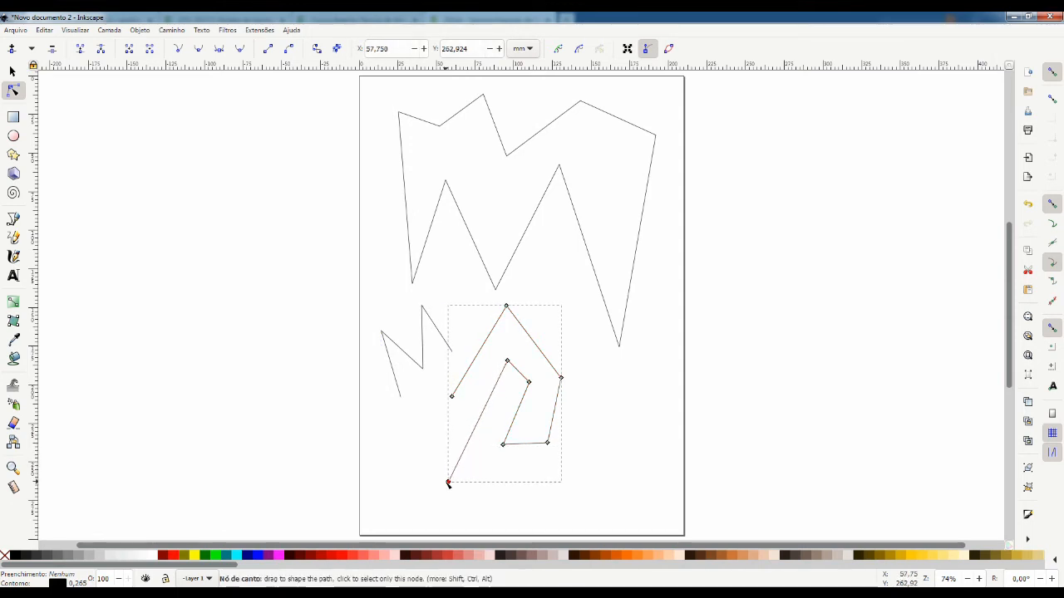
click(13, 72)
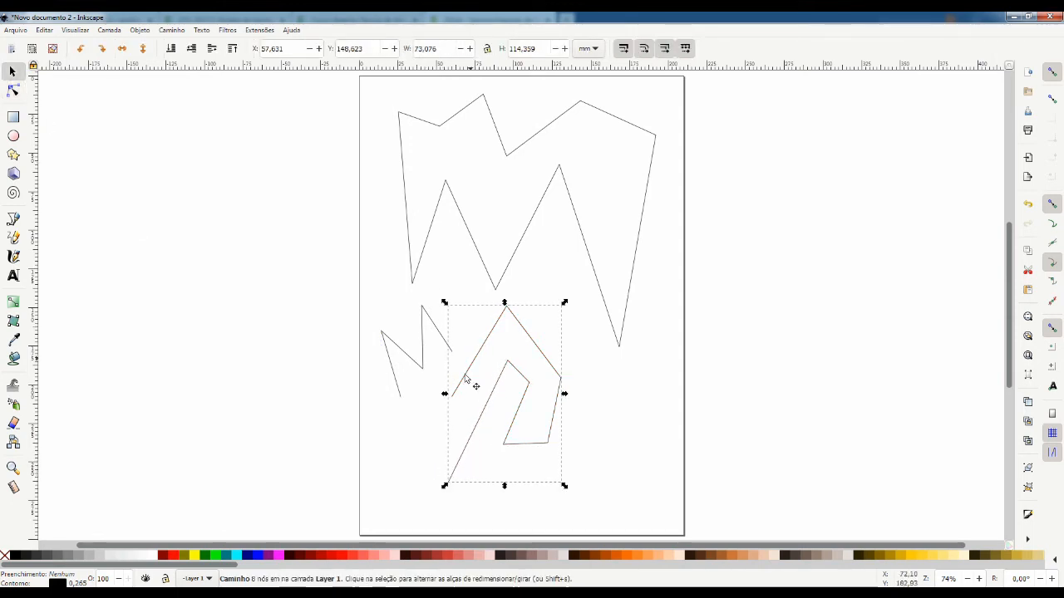
drag(491, 406, 523, 425)
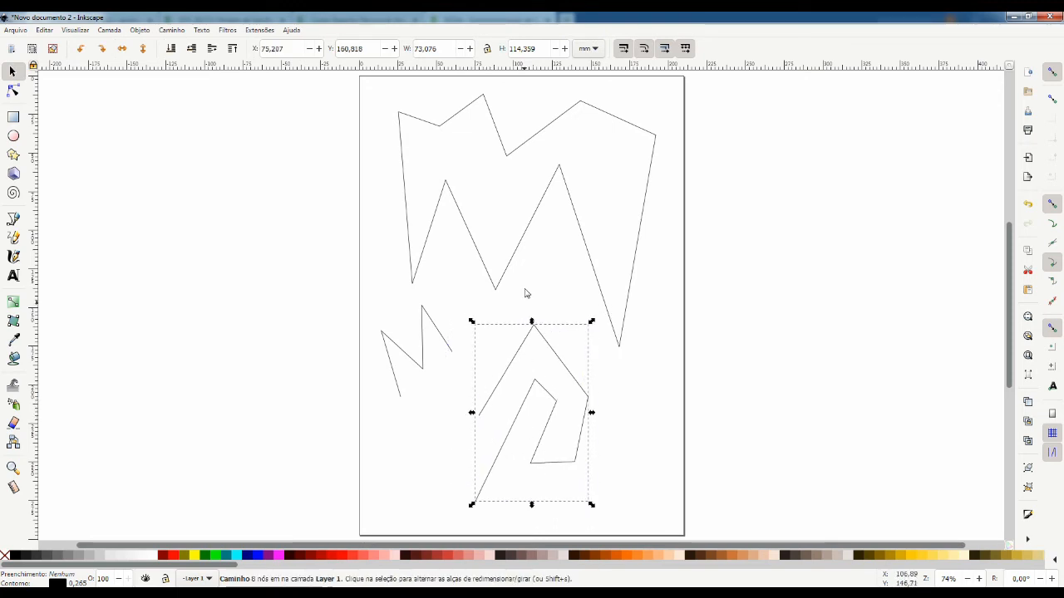
Move the large closed shape to about X 24.2, Y 7.7 mm and resize it to about 171 × 153 mm
click(511, 249)
mouse_move(510, 236)
mouse_down()
mouse_move(570, 241)
mouse_move(527, 233)
mouse_move(546, 237)
mouse_move(513, 252)
mouse_move(528, 229)
mouse_up()
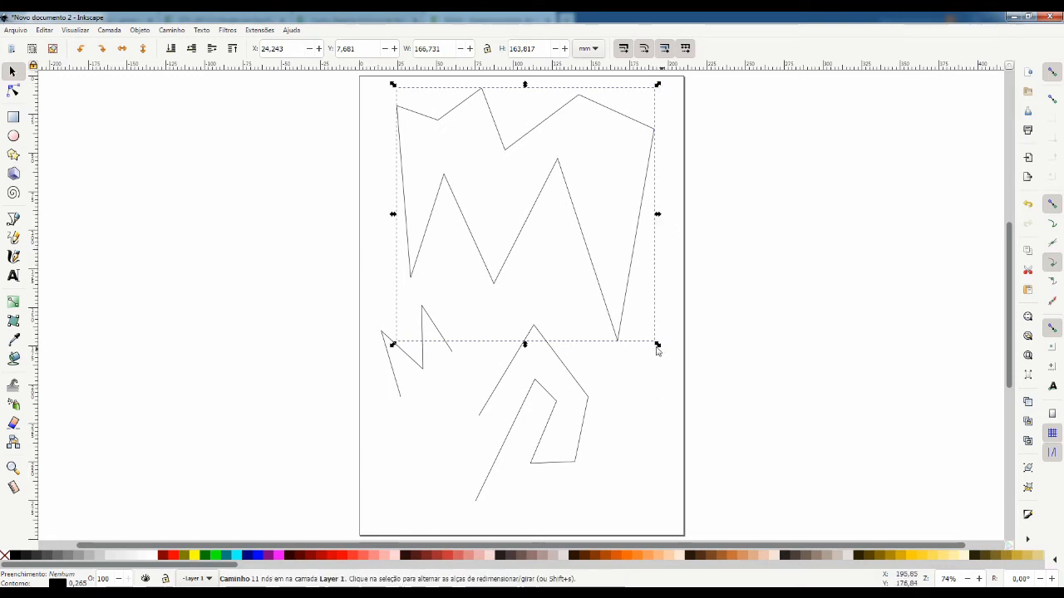
mouse_move(659, 349)
mouse_down()
mouse_move(567, 297)
mouse_move(652, 296)
mouse_move(595, 190)
mouse_move(634, 306)
mouse_move(665, 329)
mouse_up()
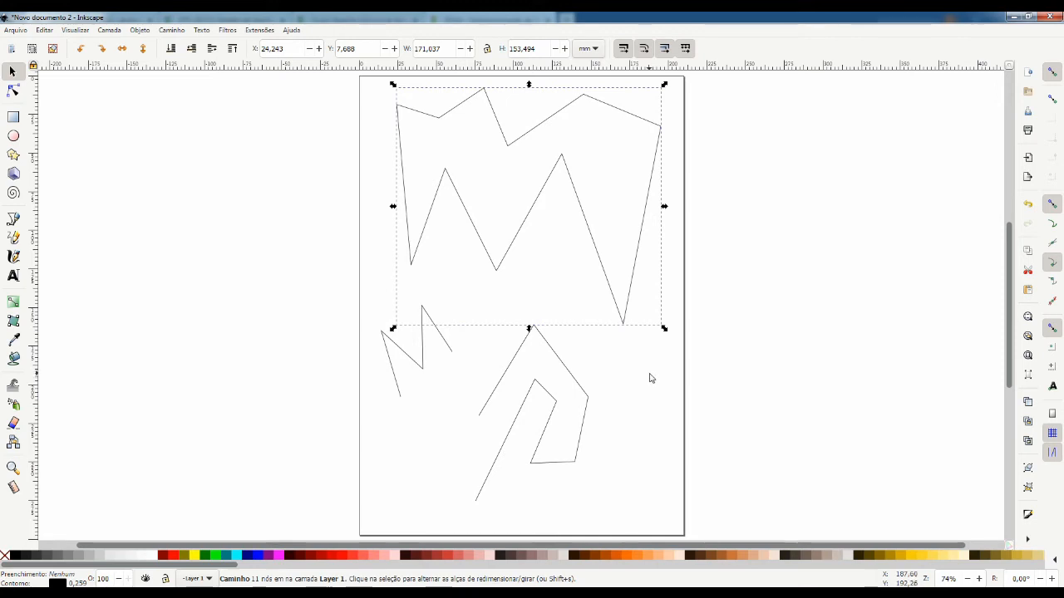
click(648, 377)
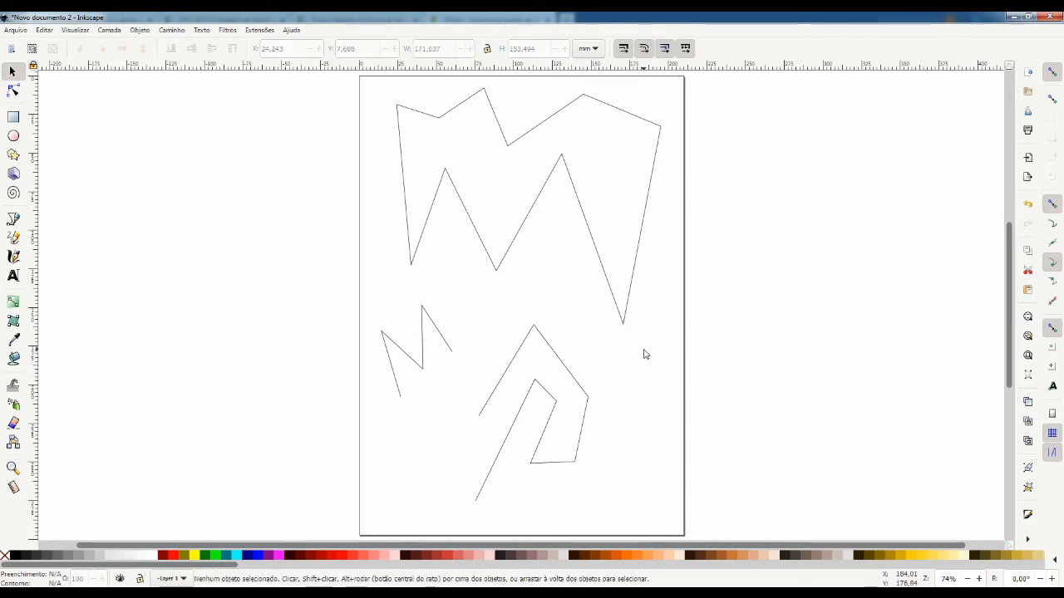
click(622, 305)
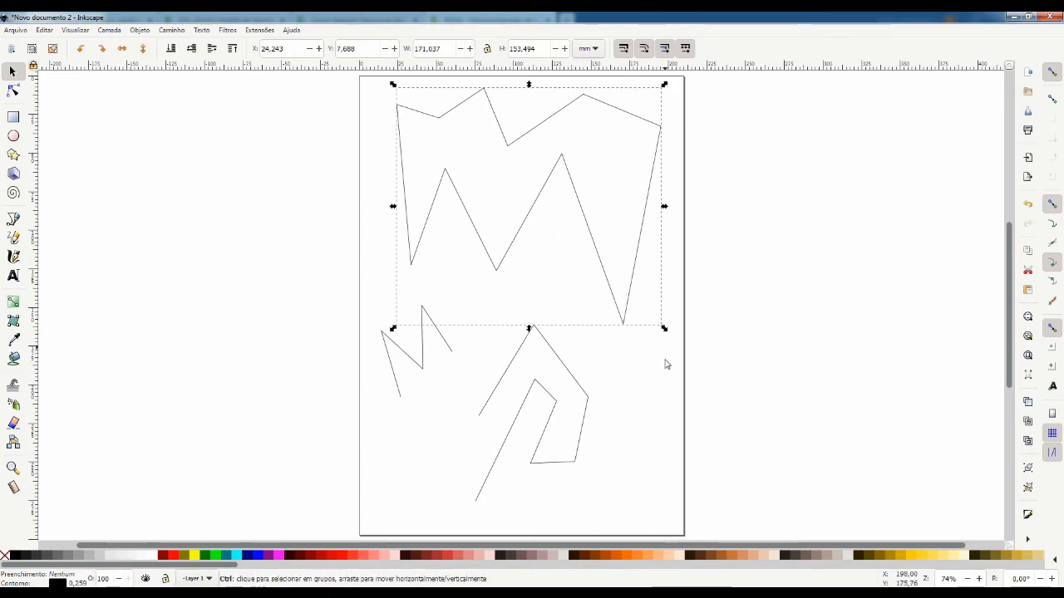
Scale the large closed shape down to about 161 × 141 mm from its lower-right corner, and deselect it
mouse_move(664, 330)
mouse_down()
mouse_move(474, 188)
mouse_move(610, 266)
mouse_move(691, 333)
mouse_move(598, 270)
mouse_move(667, 335)
mouse_move(551, 257)
mouse_move(685, 352)
mouse_move(612, 297)
mouse_move(659, 336)
mouse_move(458, 291)
mouse_move(678, 323)
mouse_move(665, 211)
mouse_move(648, 309)
mouse_move(565, 293)
mouse_move(667, 304)
mouse_move(634, 305)
mouse_move(650, 315)
mouse_up()
click(488, 455)
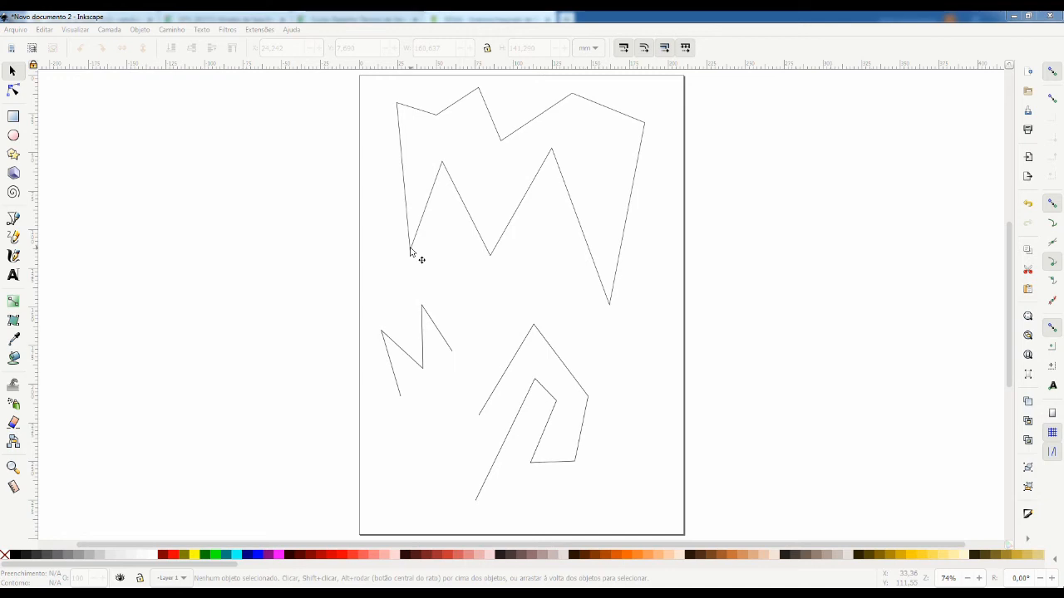
Convert the large shape's straight inner segment, rising from the middle valley to the tall right-hand peak, into a Bézier curve
click(13, 91)
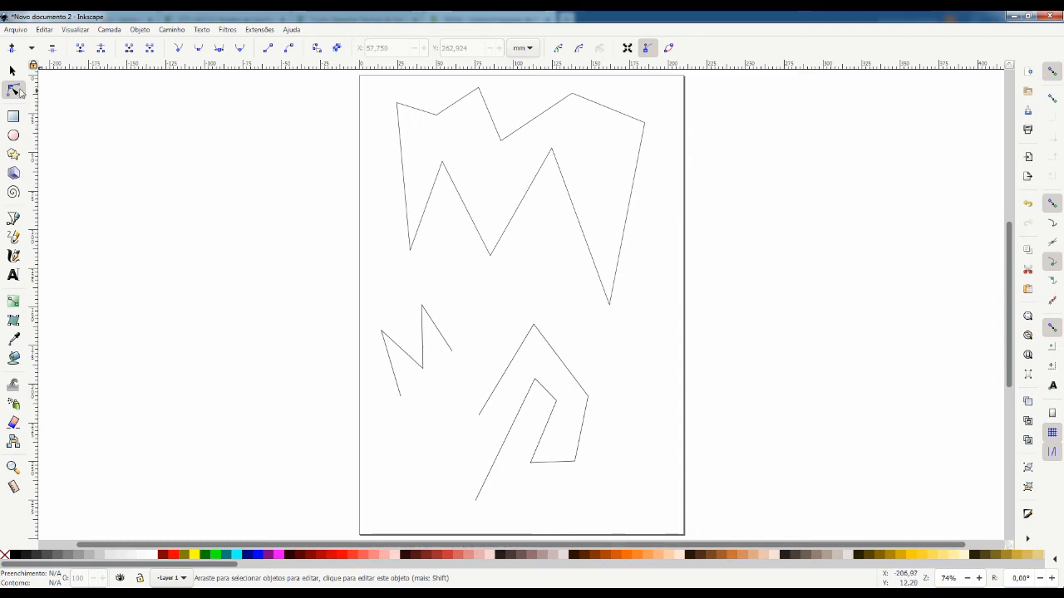
click(521, 206)
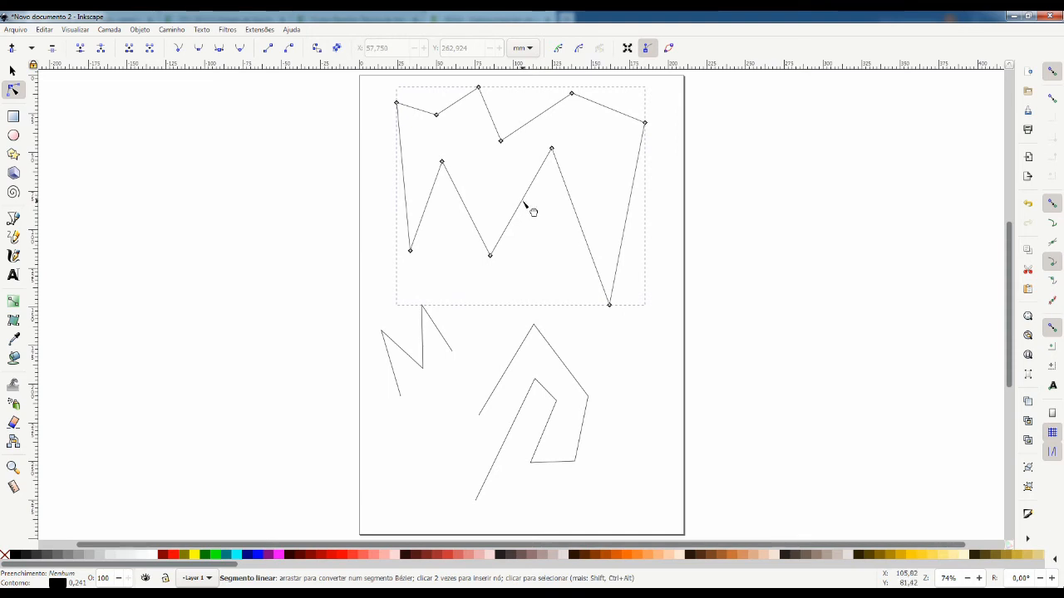
click(523, 203)
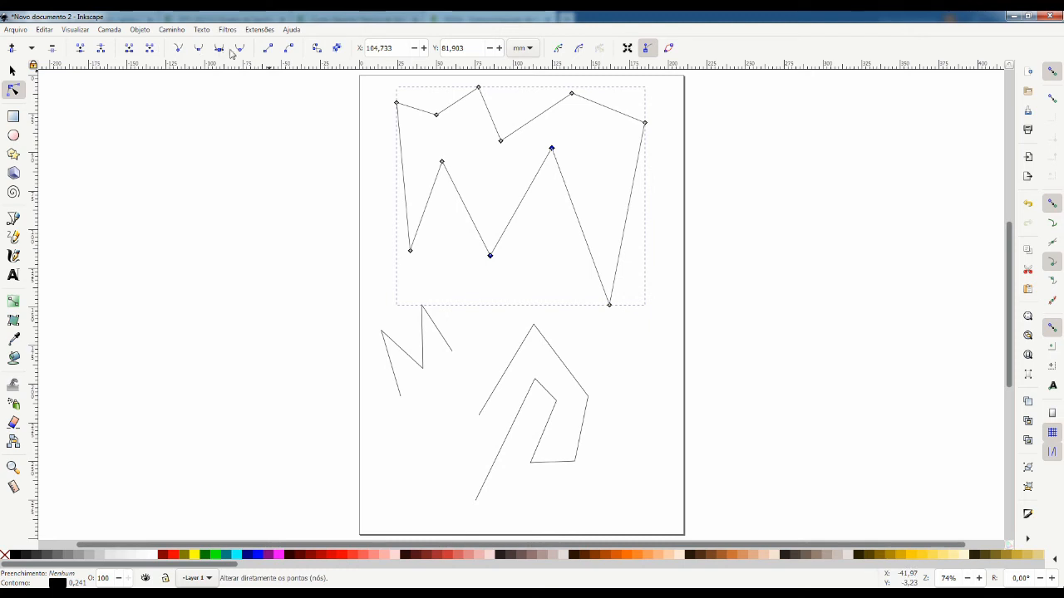
click(291, 49)
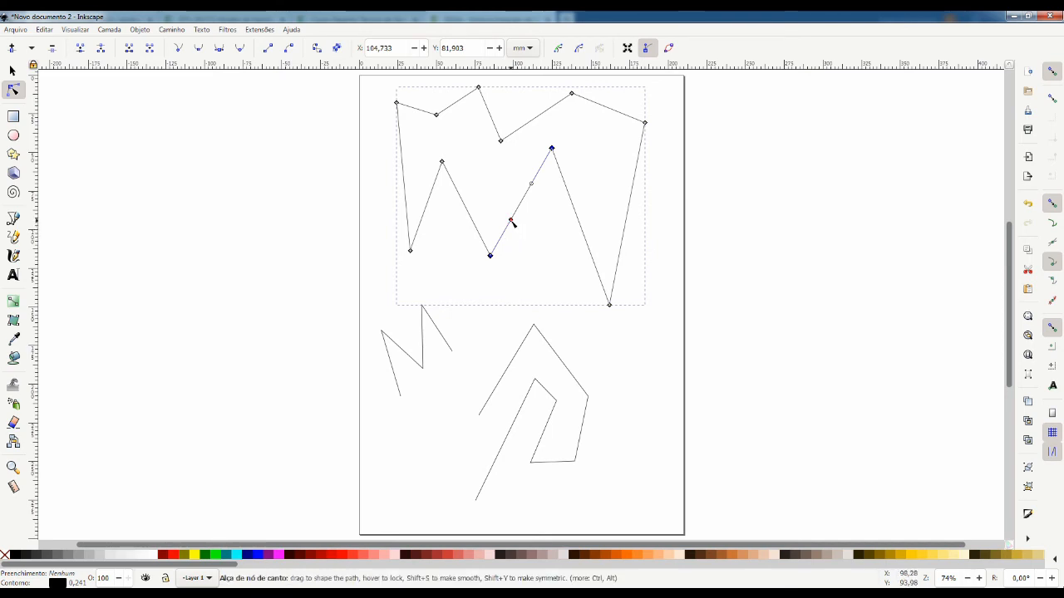
Adjust both Bézier handles of the converted segment so it bows outward toward the lower right in a smooth arc
mouse_move(511, 219)
mouse_down()
mouse_move(535, 232)
mouse_move(524, 218)
mouse_up()
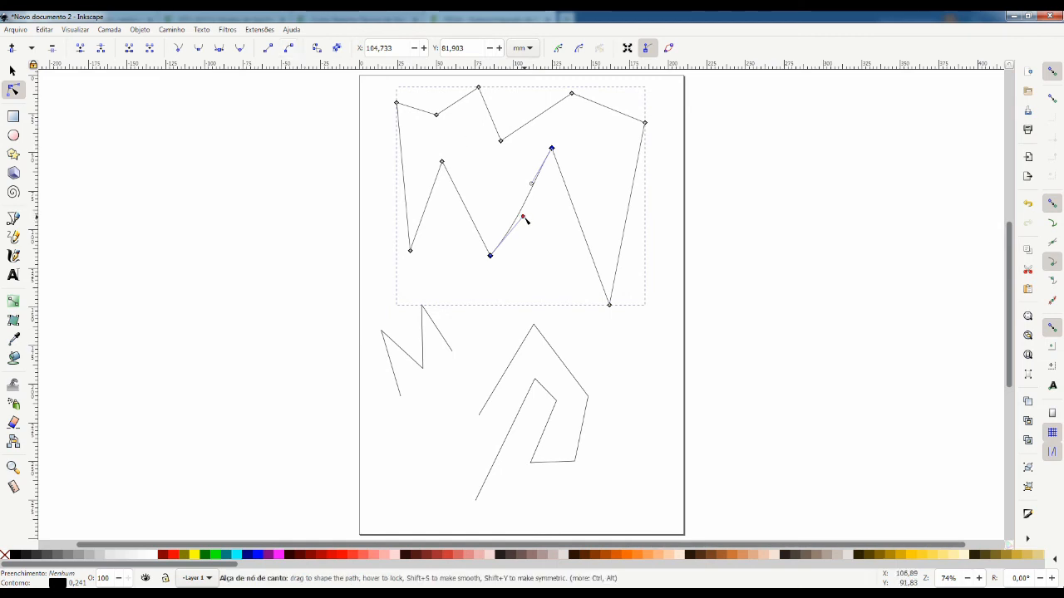
drag(524, 217, 536, 251)
drag(504, 163, 548, 195)
drag(532, 249, 537, 239)
drag(550, 199, 554, 200)
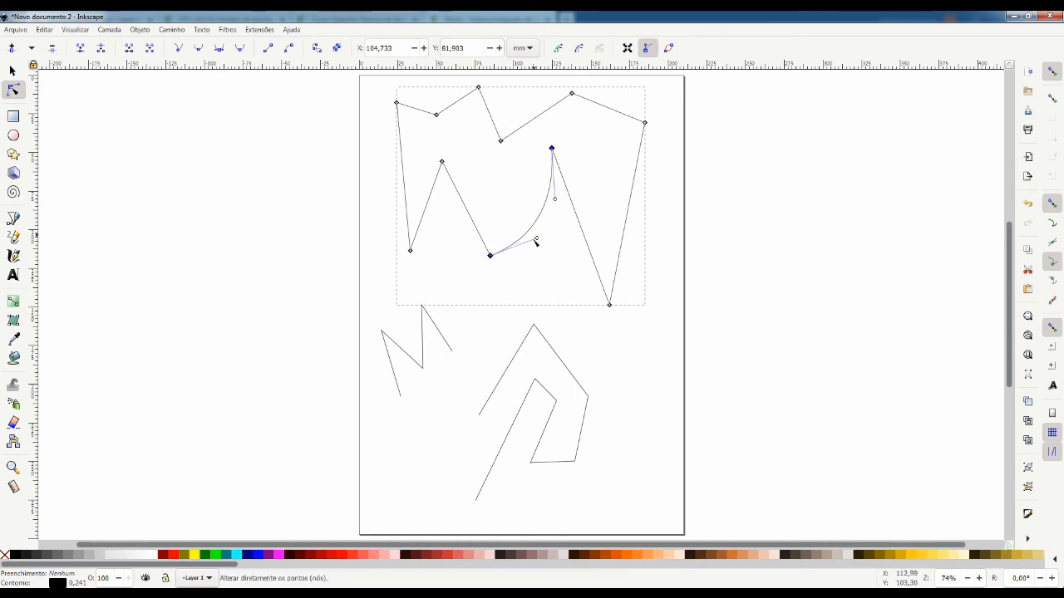
drag(539, 241, 538, 234)
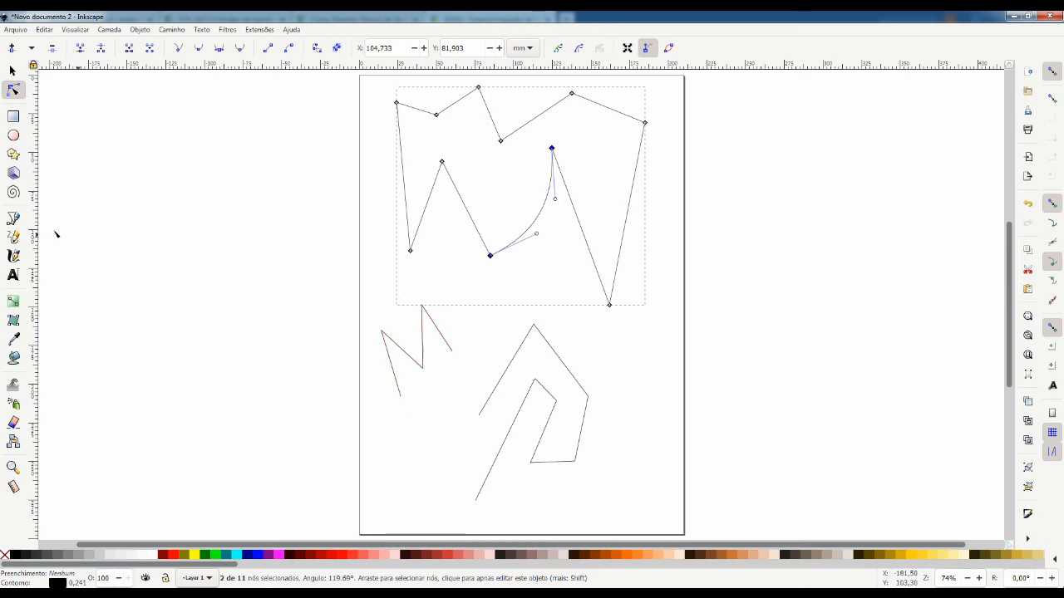
Draw an open six-node straight-line zigzag path, about 47 × 55 mm, below the small zigzag, ending in a tall upward segment
click(13, 218)
click(392, 465)
click(402, 432)
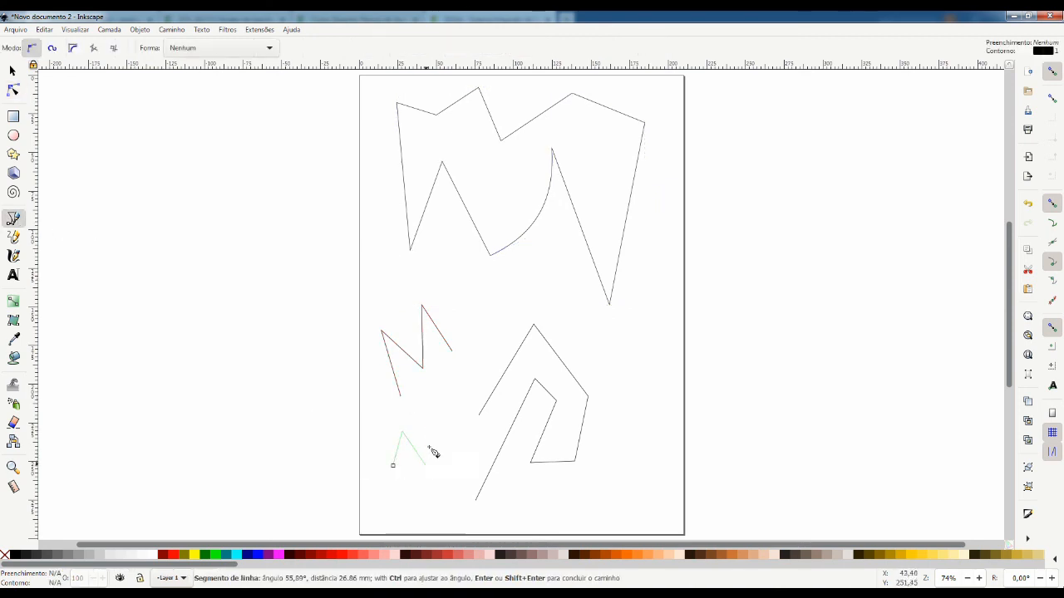
click(425, 465)
click(429, 423)
click(466, 460)
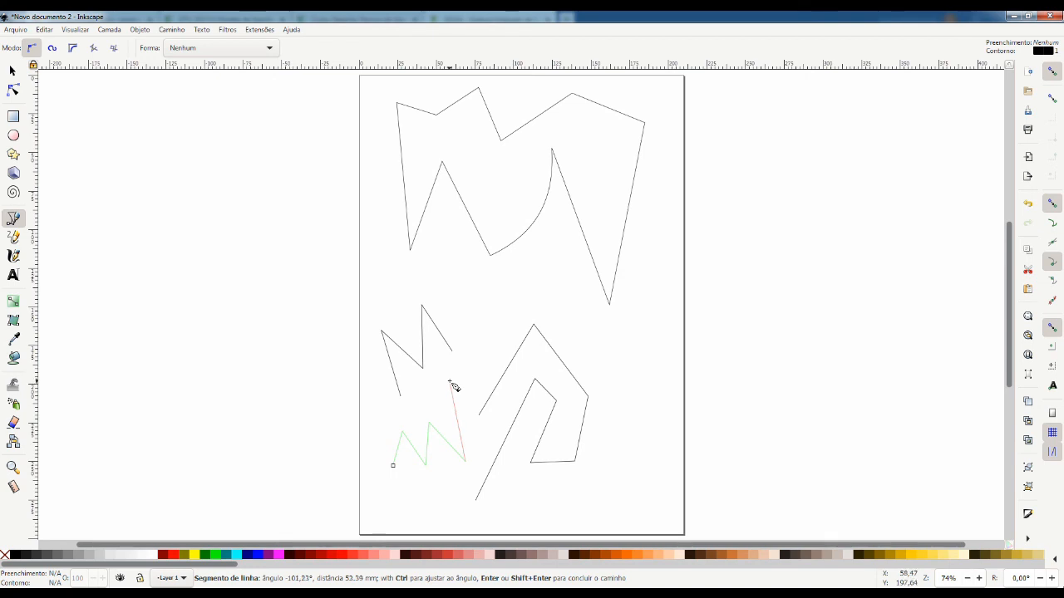
click(449, 382)
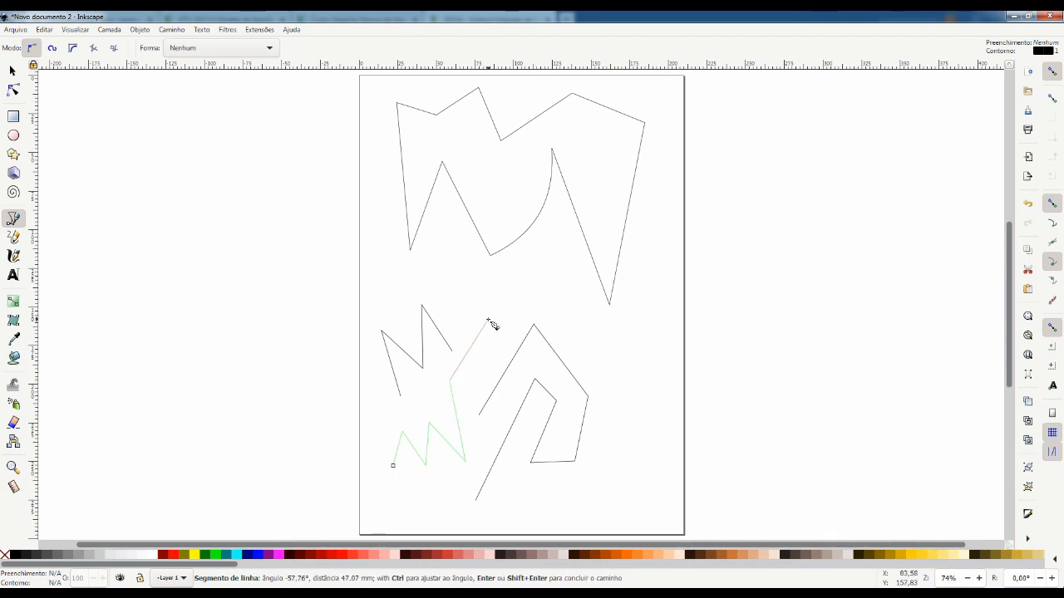
key(Return)
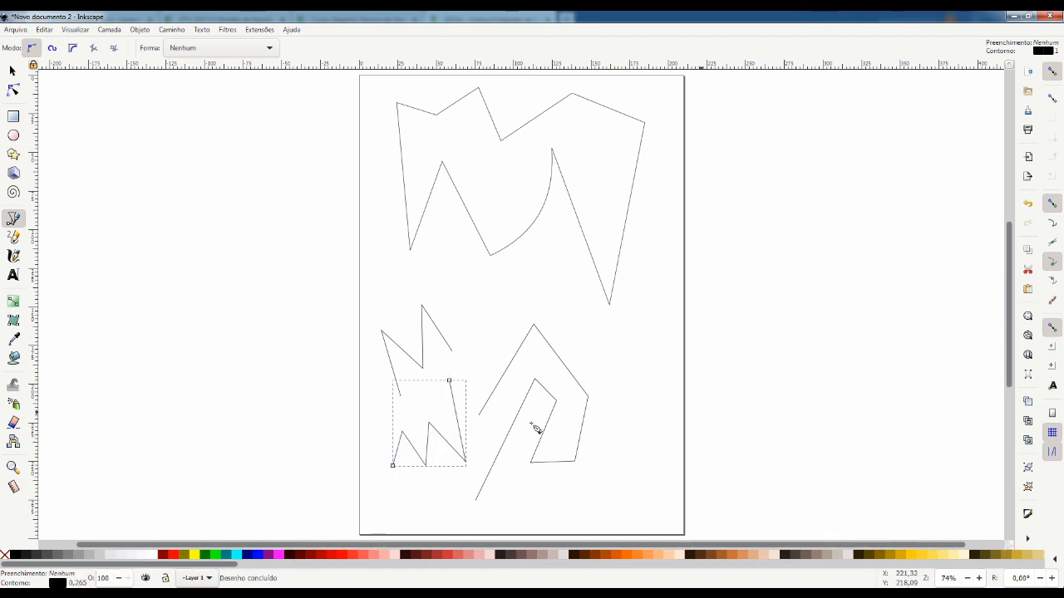
Convert the hook-shaped path's straight segment between its top node and outermost right node into a Bézier curve
click(13, 90)
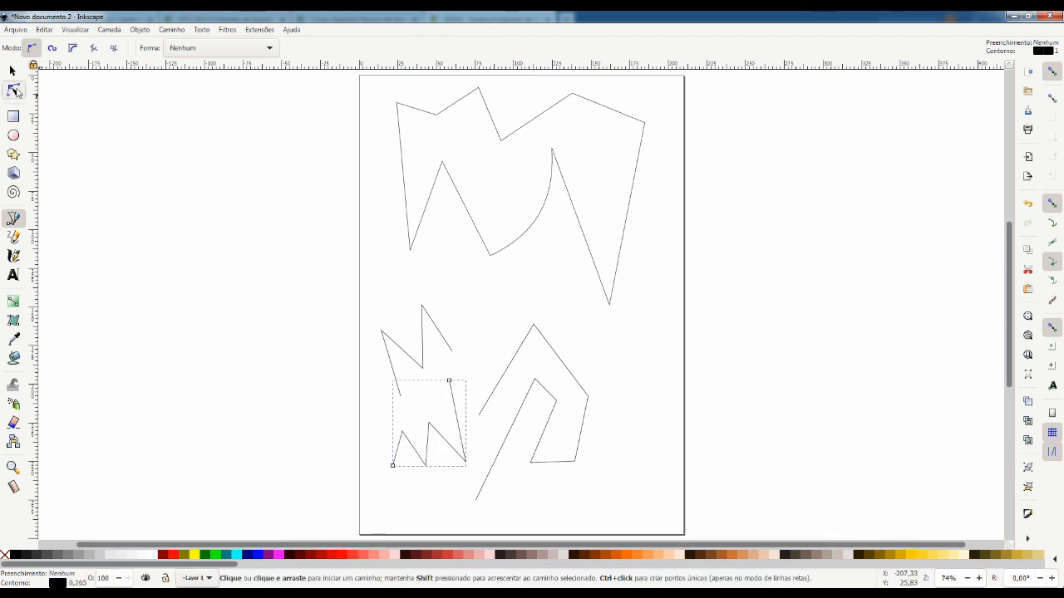
click(562, 364)
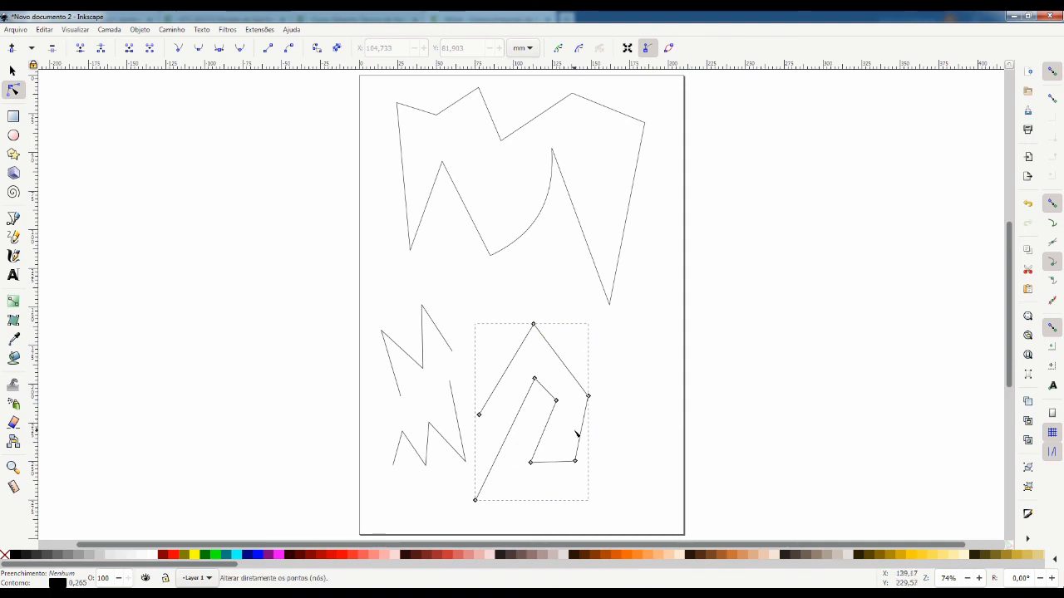
click(423, 346)
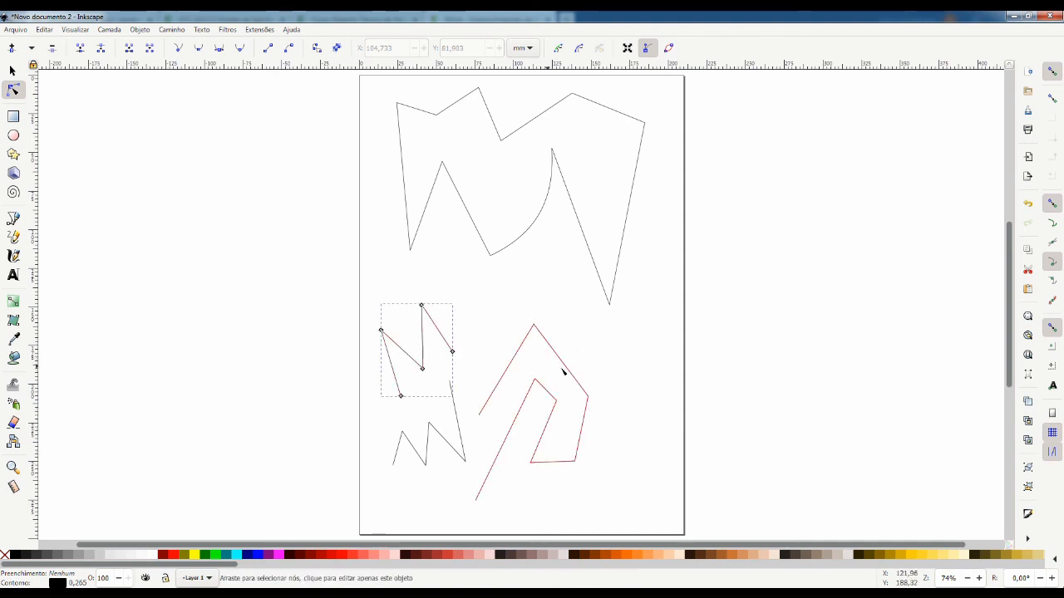
click(574, 379)
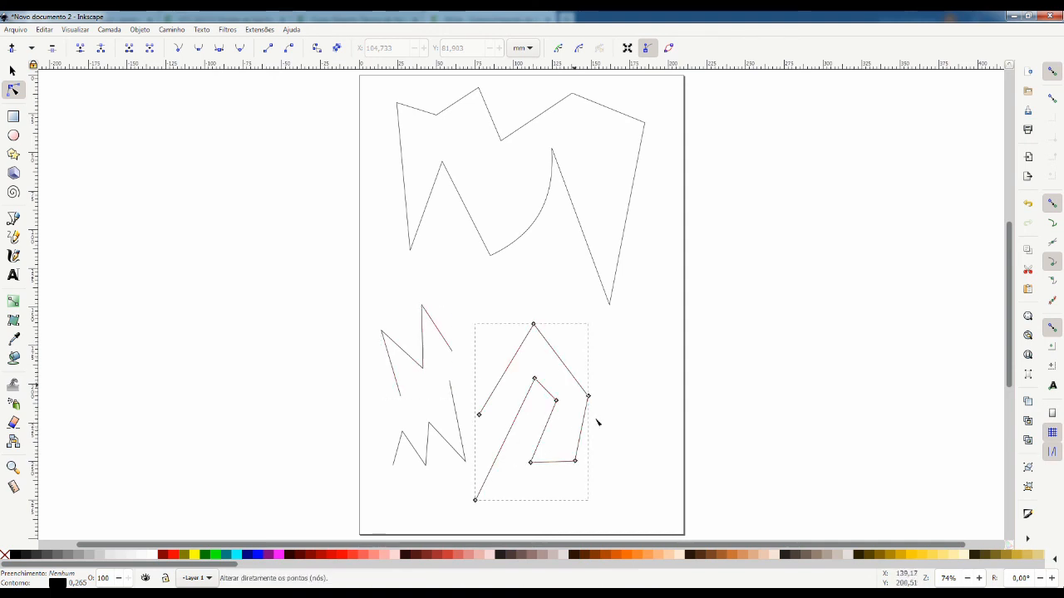
click(568, 368)
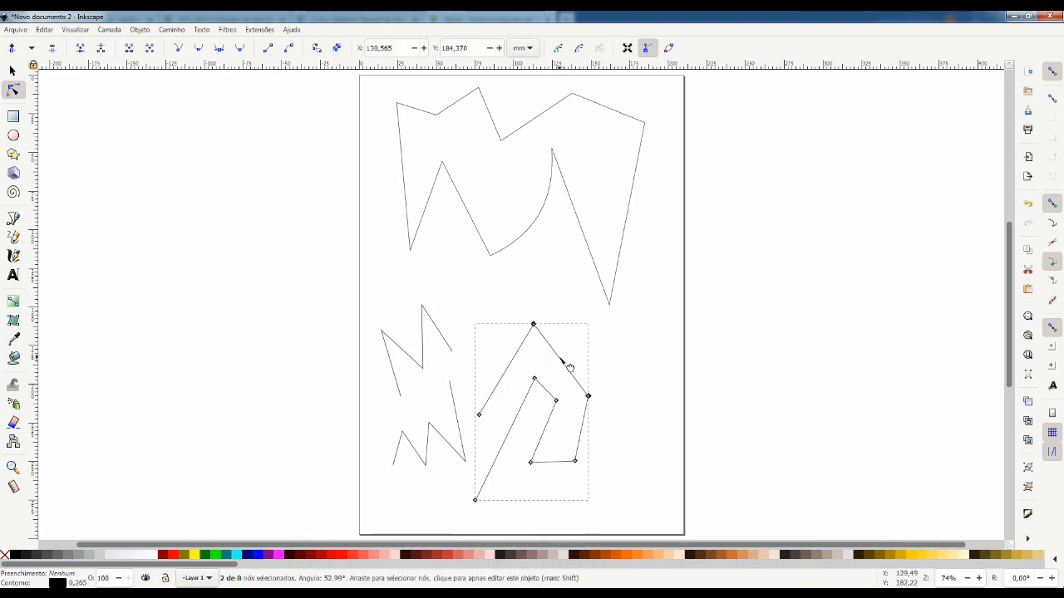
click(288, 49)
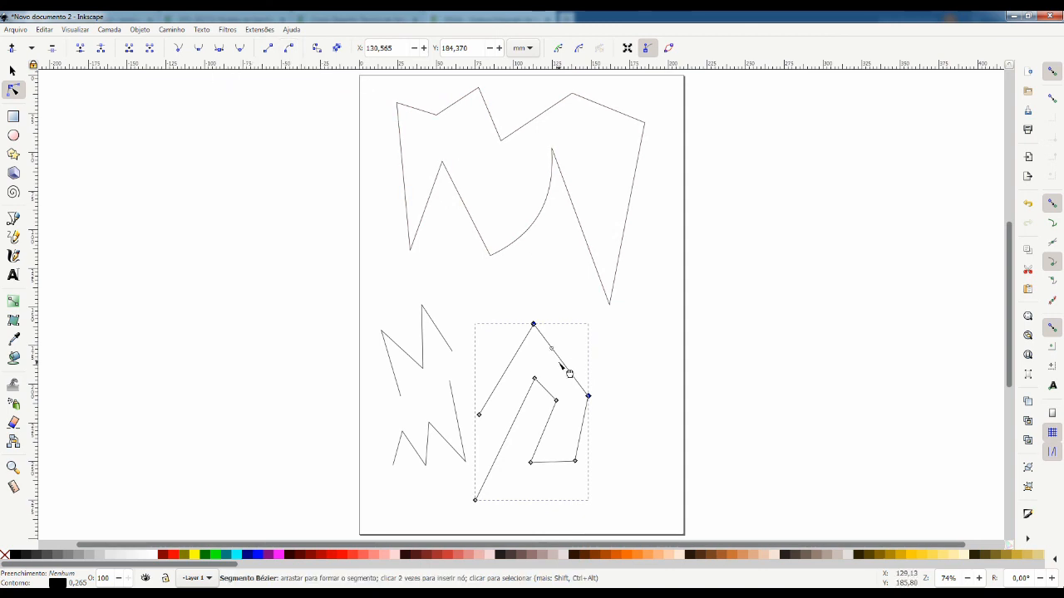
Bend the hook-shaped path's converted segment into a wide outward bulge by extending its top handle upward and its right handle outward
drag(570, 371, 634, 378)
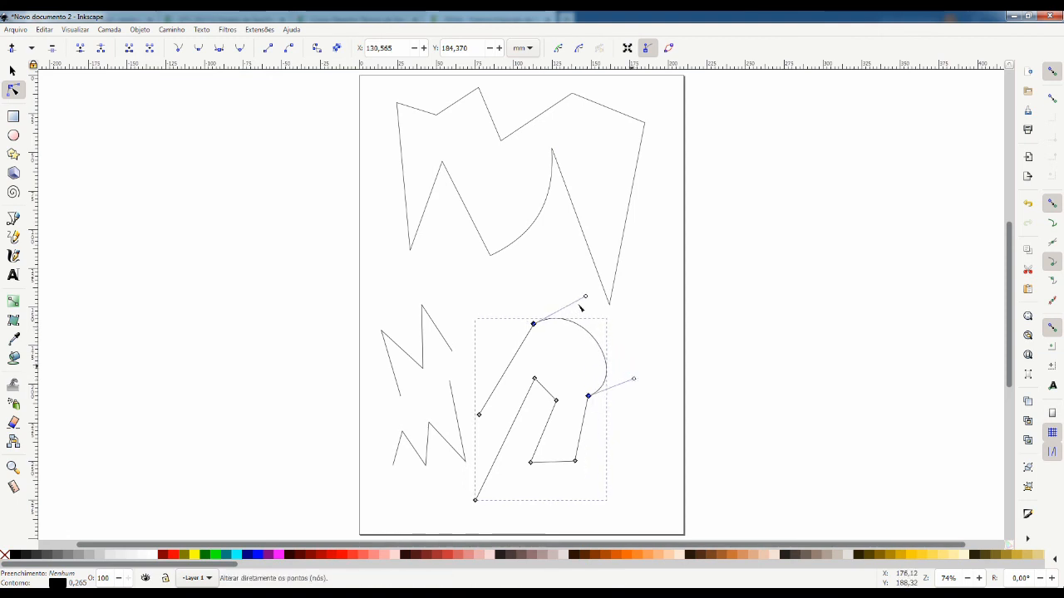
drag(585, 297, 544, 271)
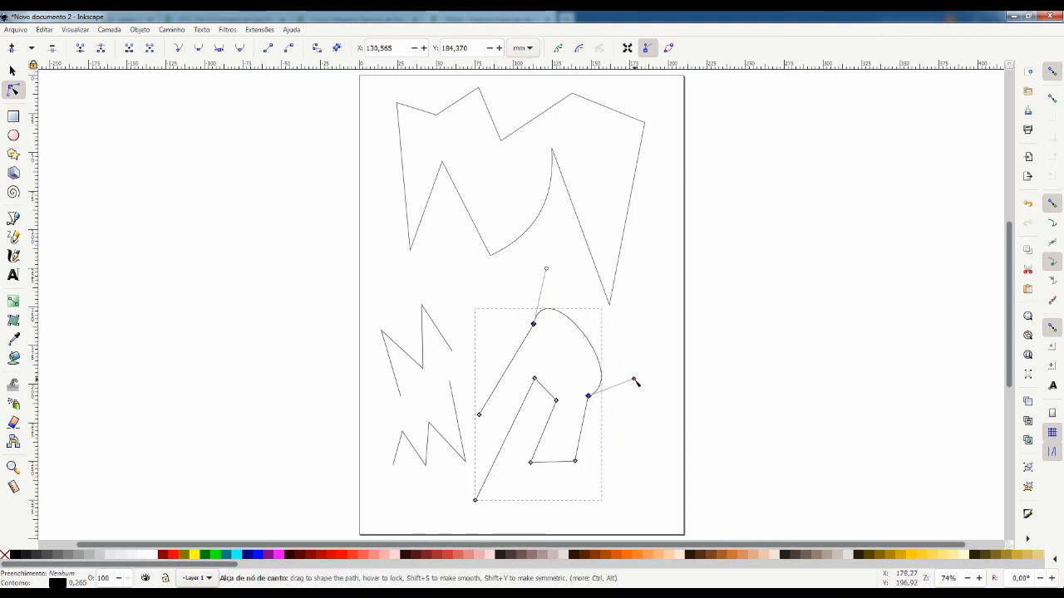
drag(634, 379, 678, 364)
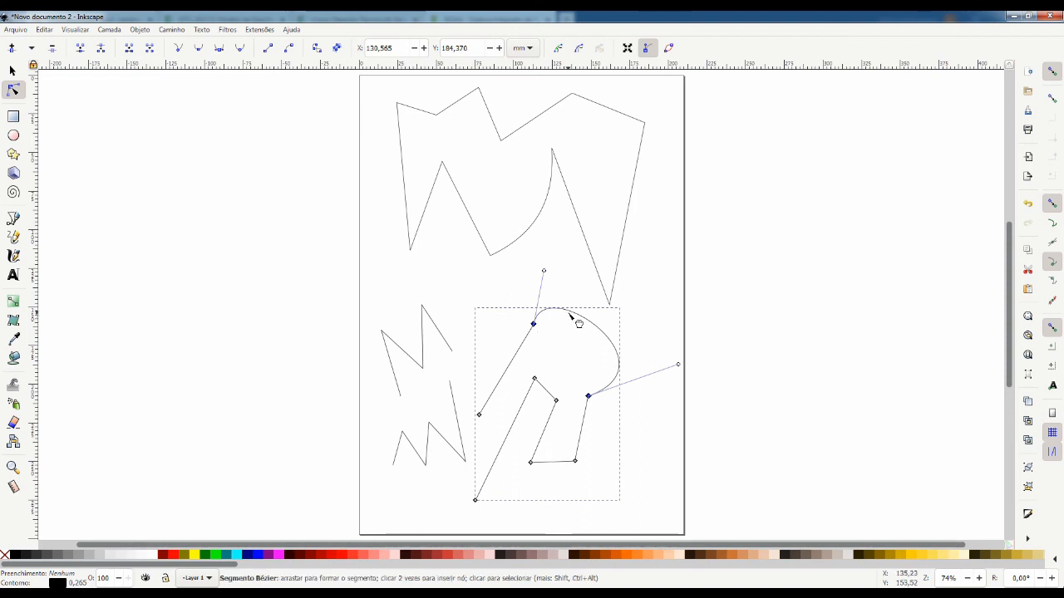